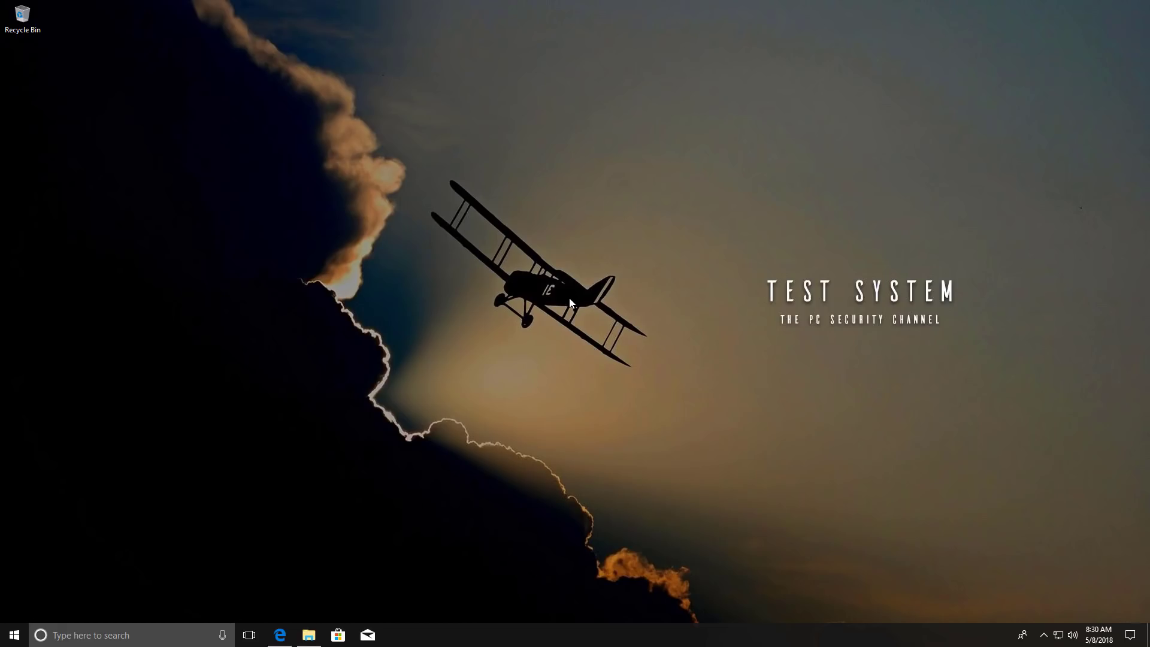
- Open File Explorer on the Shared (F:) drive and browse its JPG images
{"action": "left_click", "coordinate": [308, 635]}
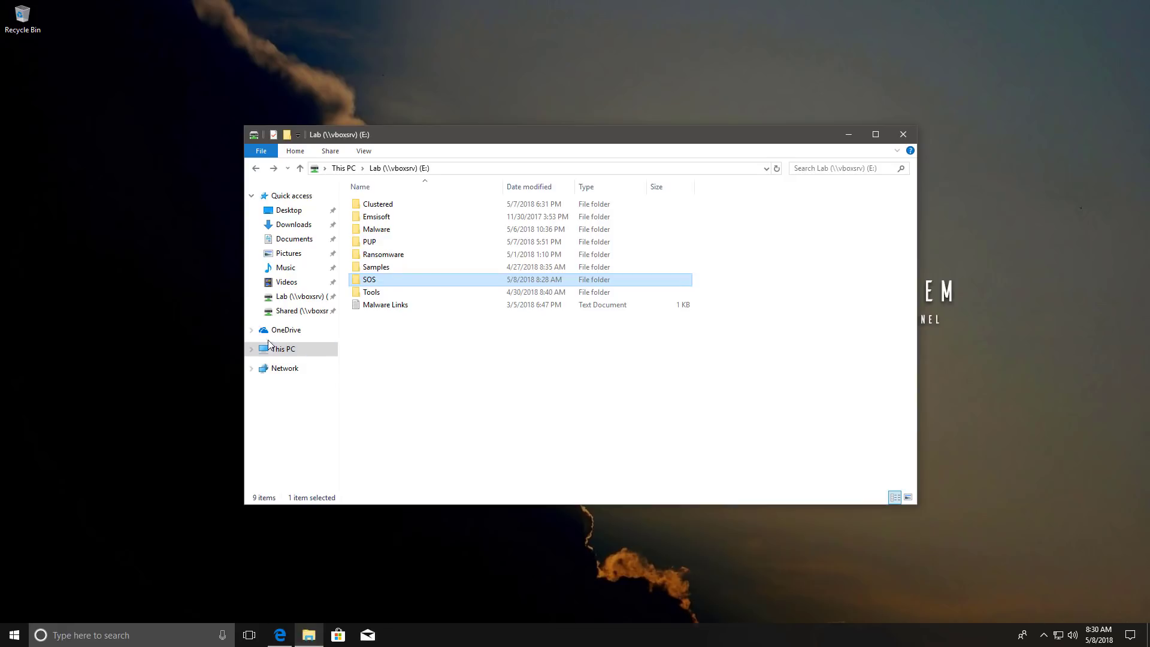
{"action": "left_click", "coordinate": [300, 311]}
{"action": "left_click", "coordinate": [419, 354]}
{"action": "scroll", "coordinate": [419, 419], "scroll_direction": "down", "scroll_amount": 3}
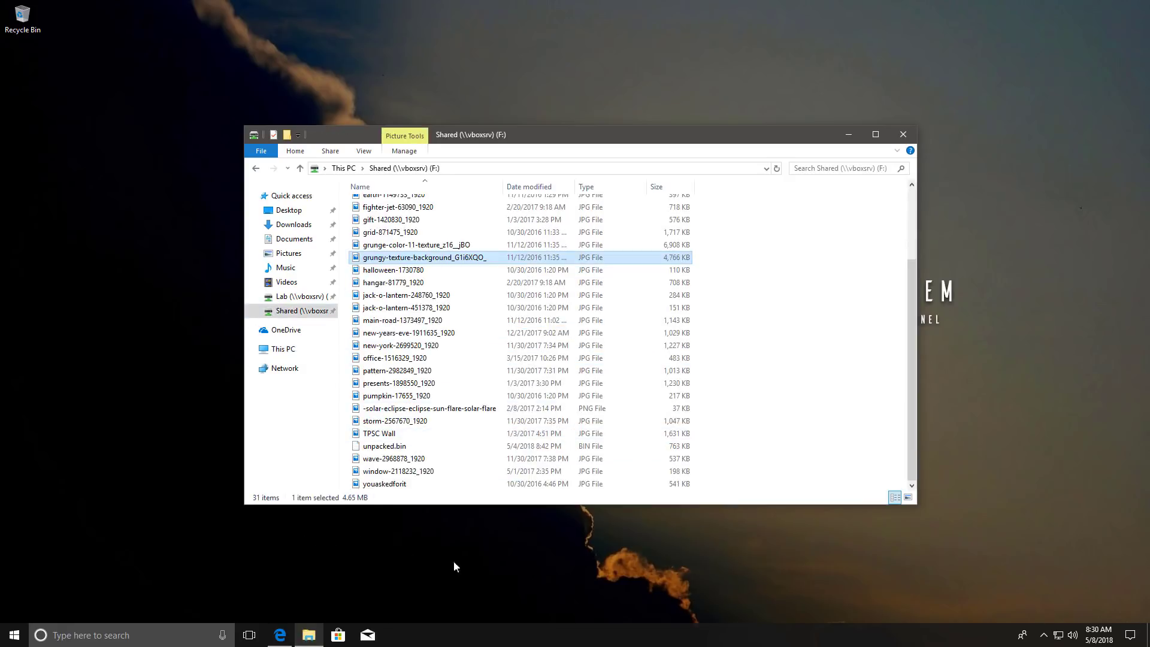
{"action": "scroll", "coordinate": [414, 444], "scroll_direction": "up", "scroll_amount": 3}
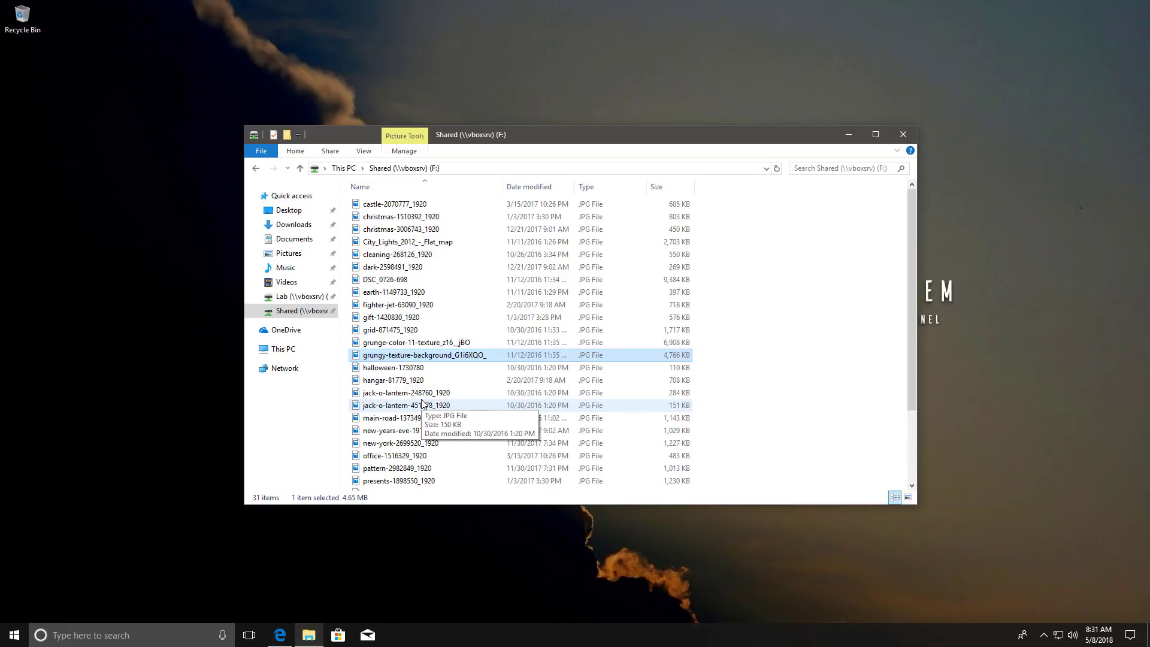
- Go to nomoreransom.org in Edge and scroll down to its Decrypted ransomware families
{"action": "left_click", "coordinate": [280, 636]}
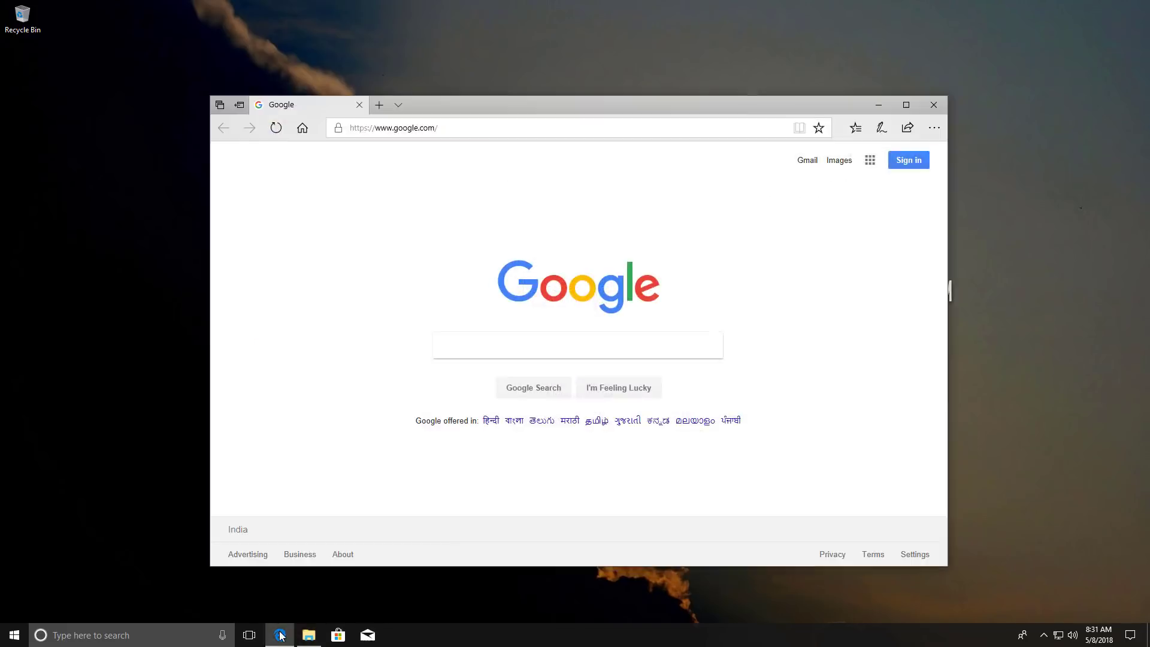
{"action": "left_click", "coordinate": [429, 129]}
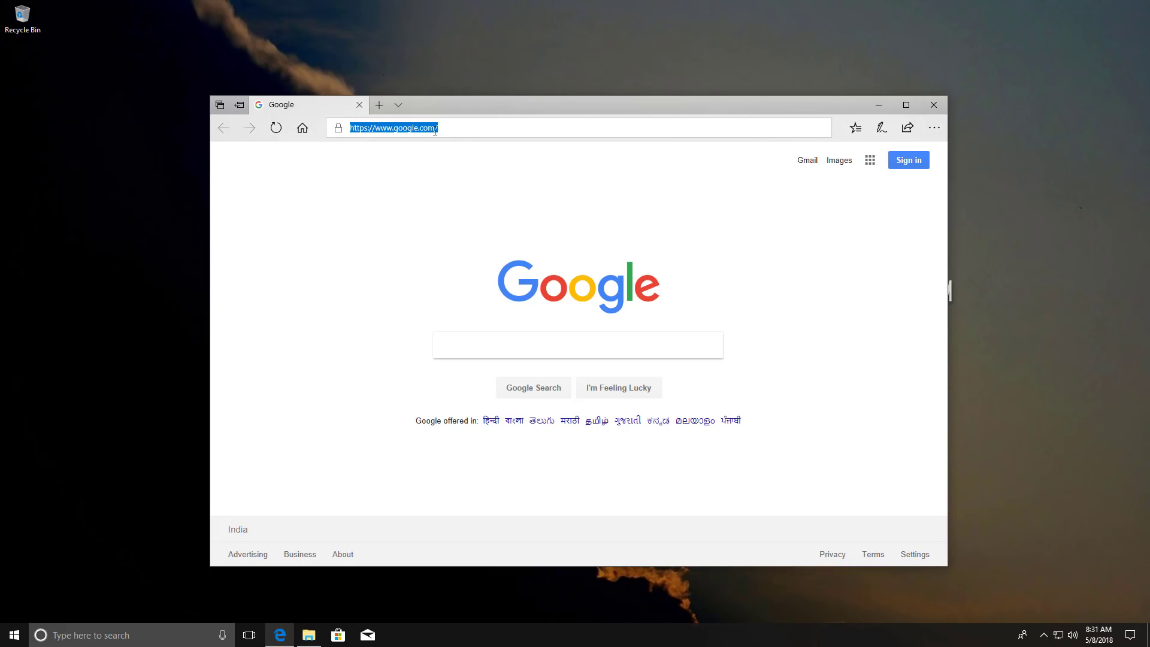
{"action": "type", "text": "nomoreran"}
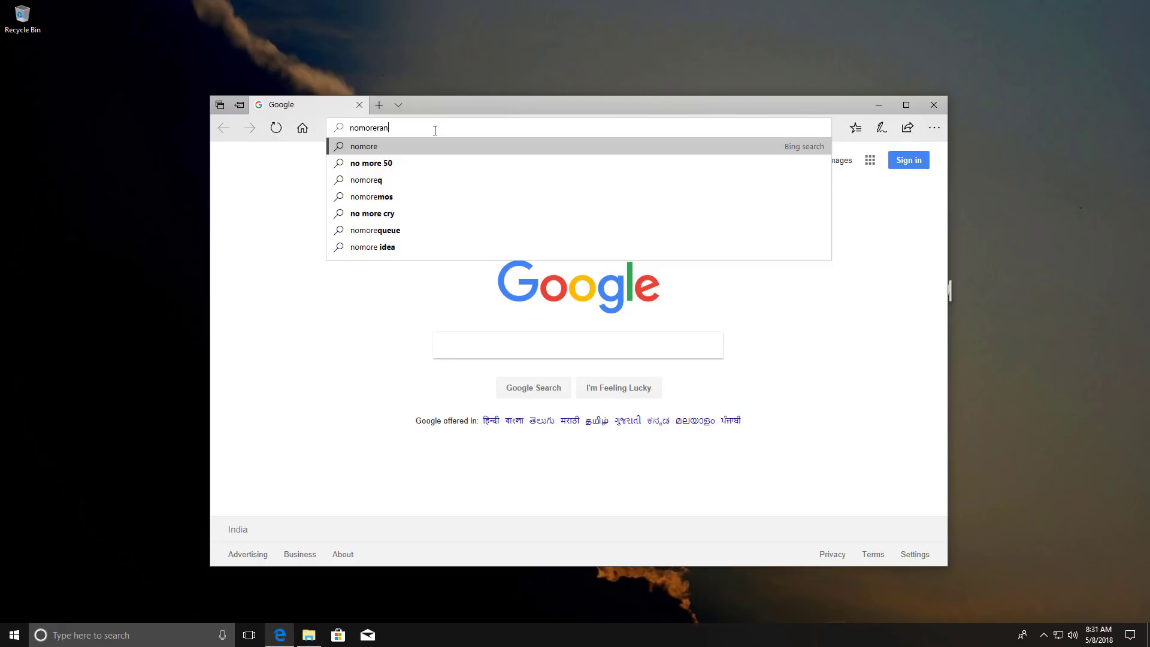
{"action": "type", "text": "som.org"}
{"action": "key", "text": "Return"}
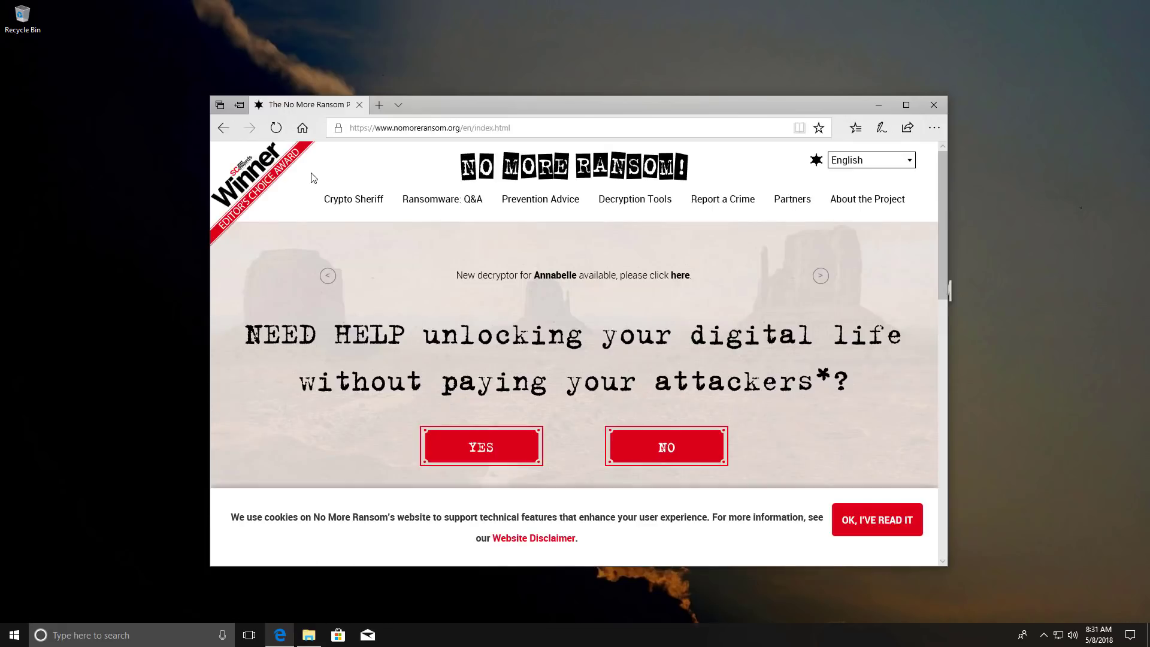
{"action": "scroll", "coordinate": [311, 178], "scroll_direction": "down", "scroll_amount": 10}
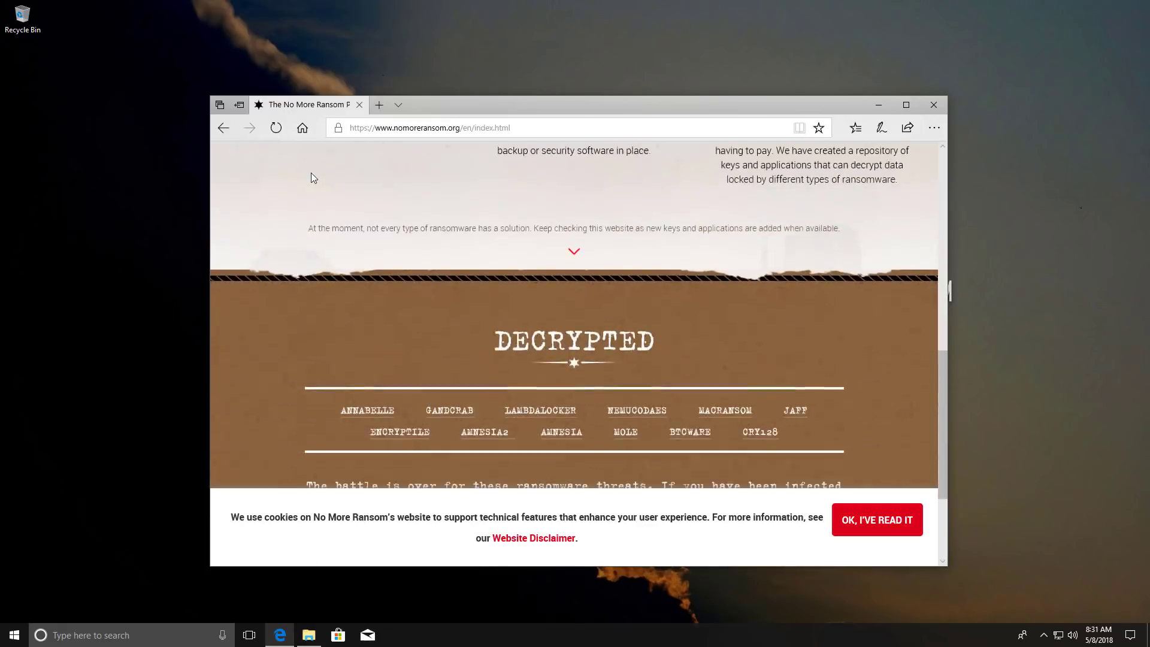
{"action": "scroll", "coordinate": [311, 178], "scroll_direction": "down", "scroll_amount": 3}
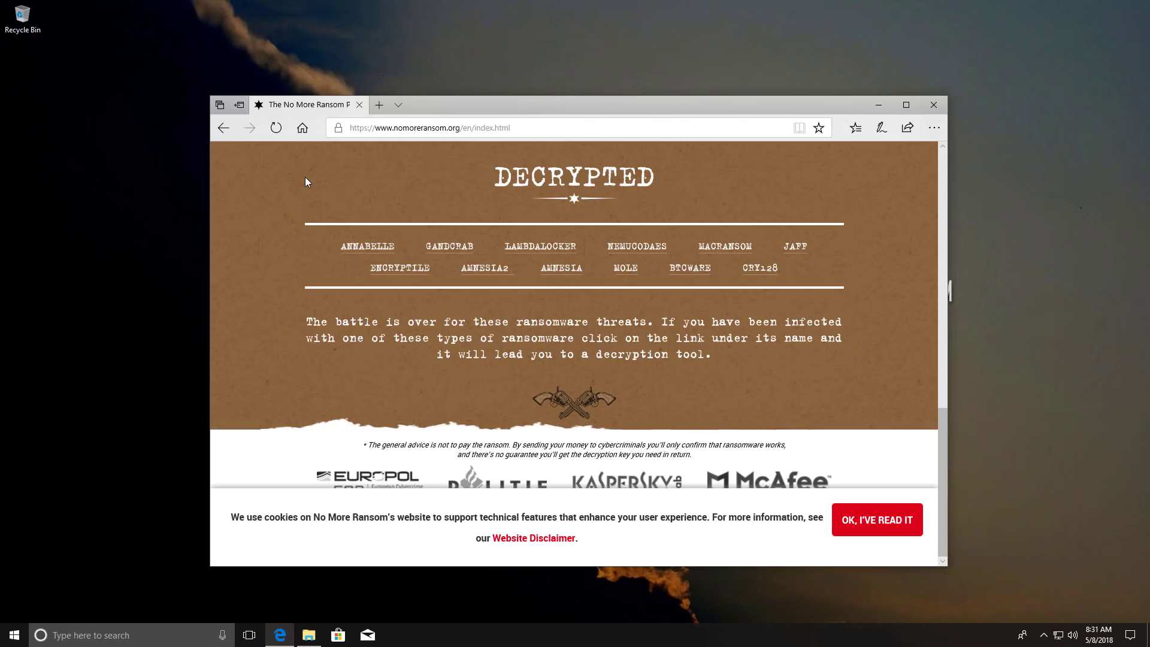
- Search 'bleeping computer' in a new tab, open the BleepingComputer forums, then close Edge
{"action": "left_click", "coordinate": [379, 105]}
{"action": "type", "text": "bleeping comu"}
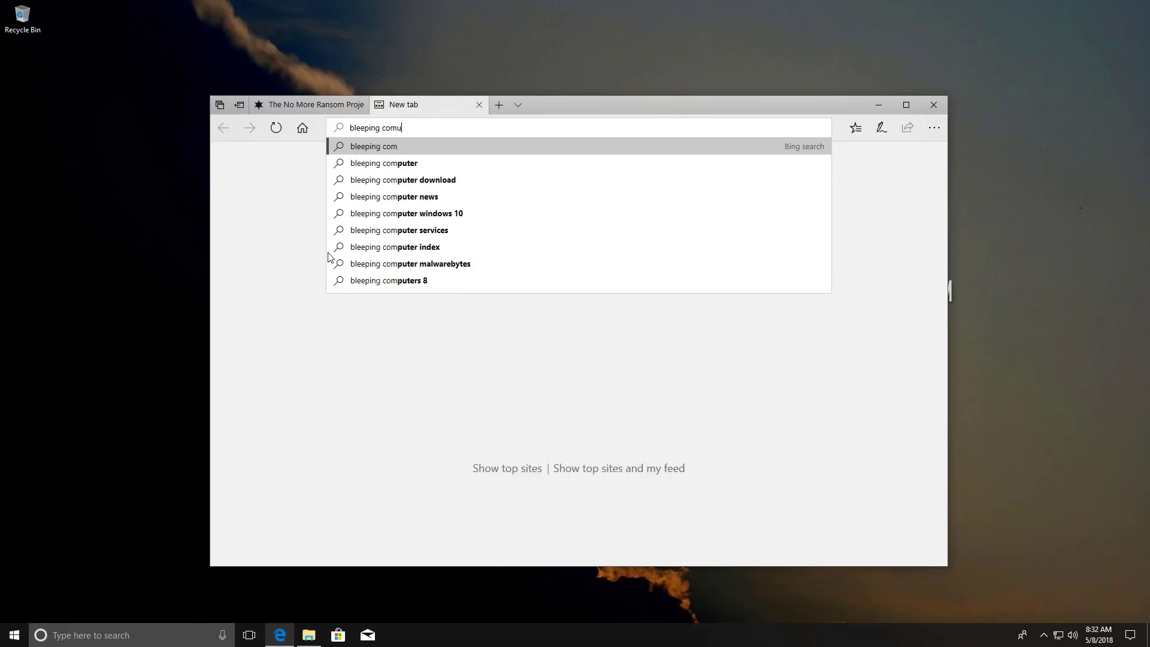
{"action": "key", "text": "BackSpace"}
{"action": "type", "text": "puter"}
{"action": "key", "text": "Return"}
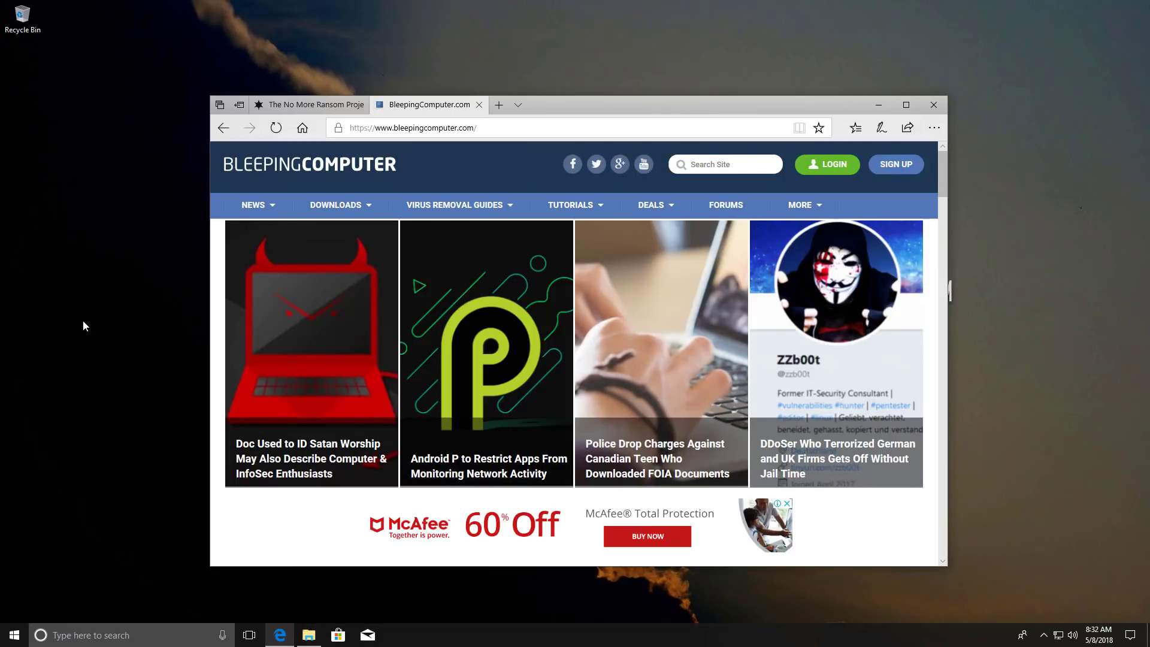
{"action": "left_click", "coordinate": [713, 206]}
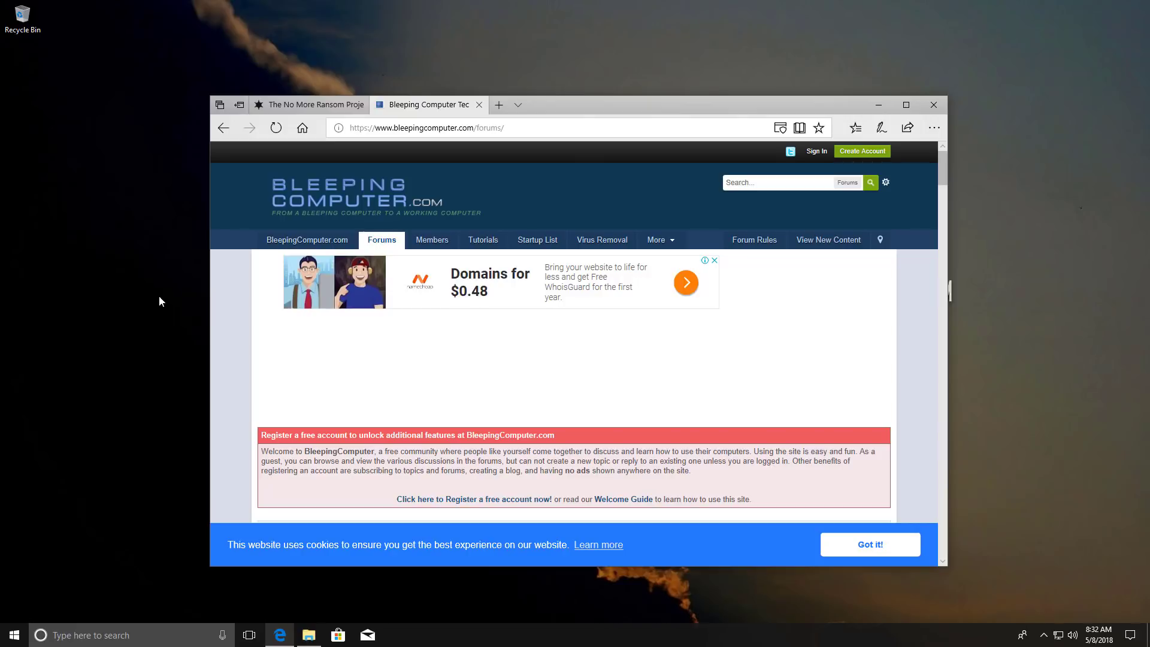
{"action": "left_click", "coordinate": [933, 105]}
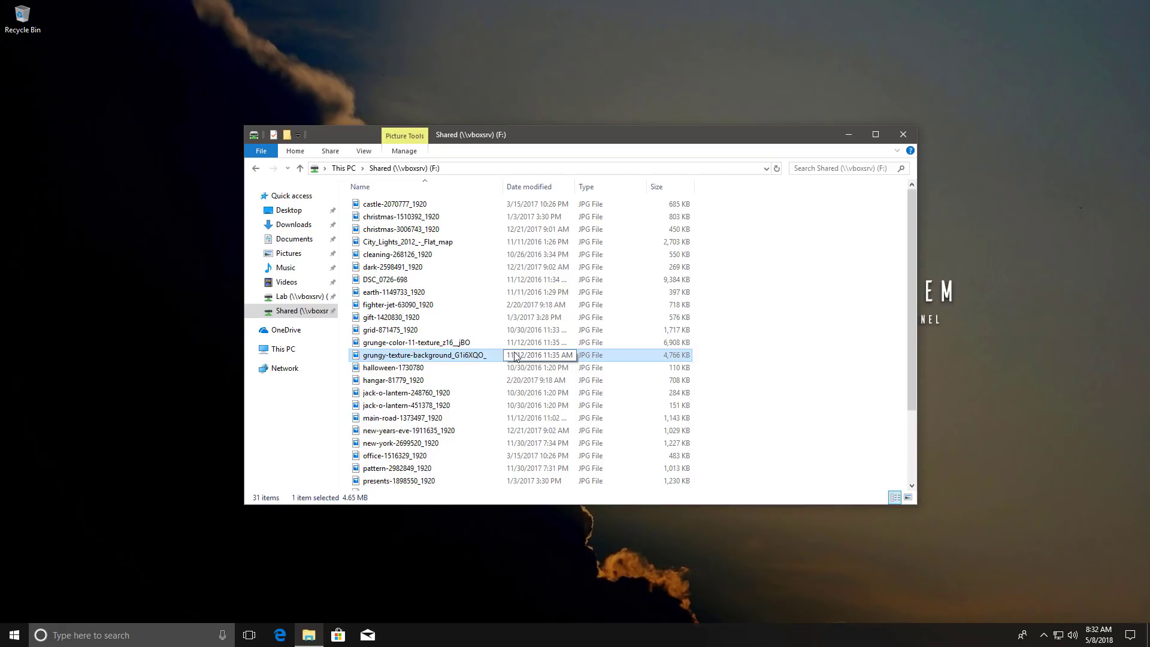
- Reopen Edge, search for 'kaspersky rescue disk' and open the Kaspersky Rescue Disk 10 result
{"action": "left_click", "coordinate": [280, 635]}
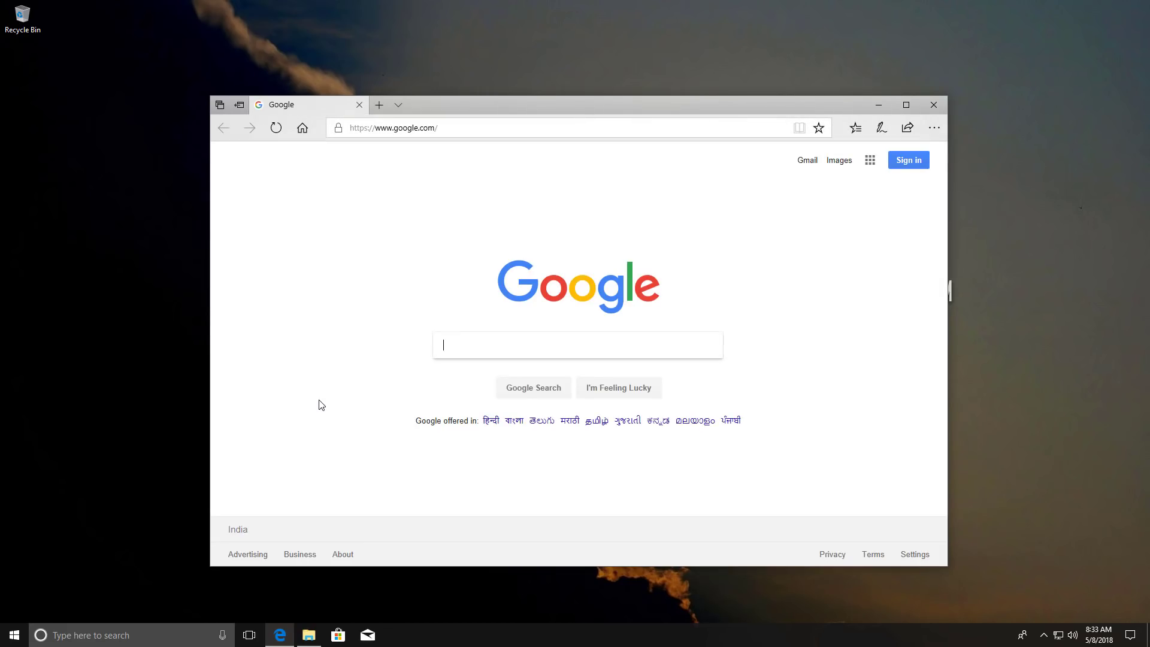
{"action": "type", "text": "kaspersky "}
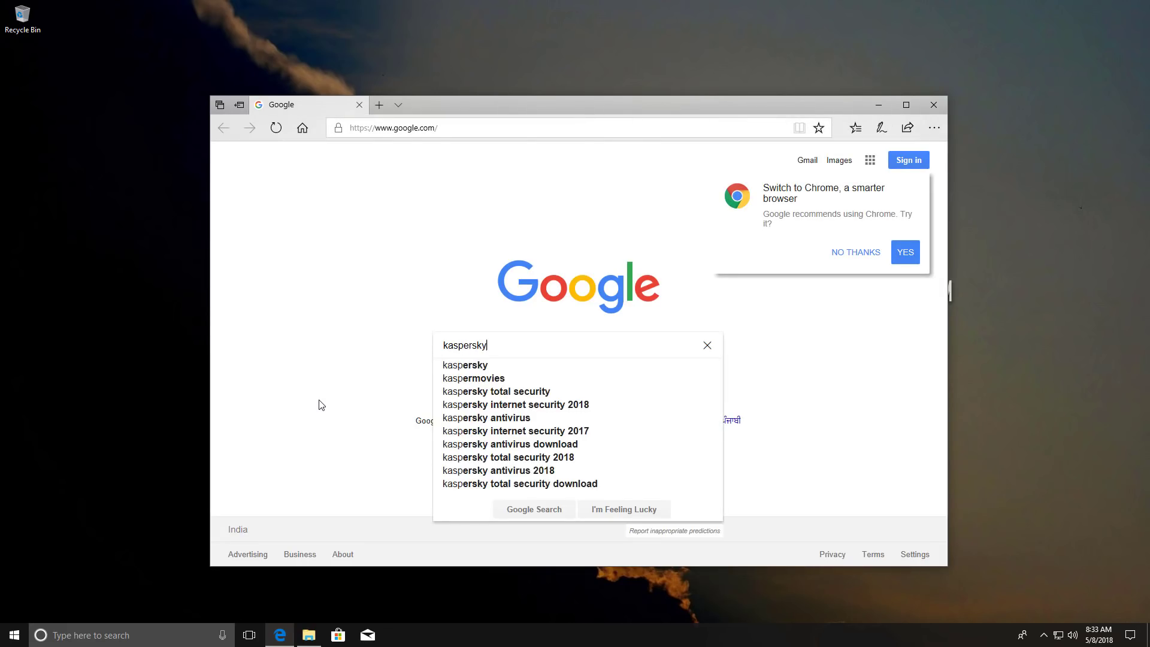
{"action": "type", "text": "rescue "}
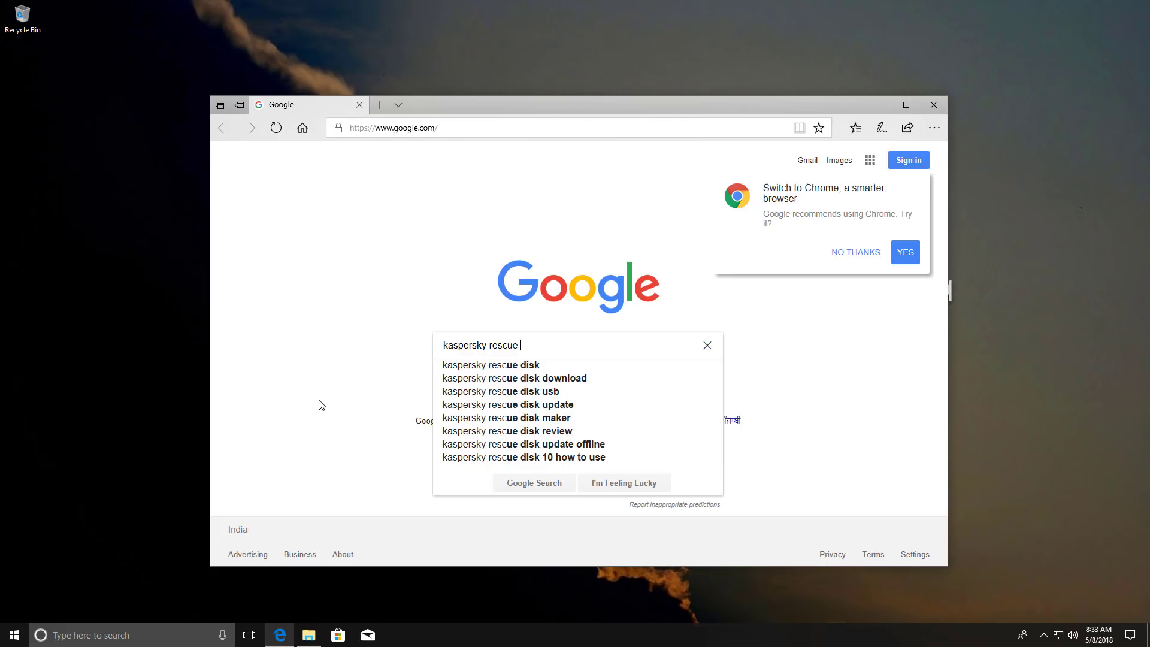
{"action": "type", "text": "disk"}
{"action": "key", "text": "Return"}
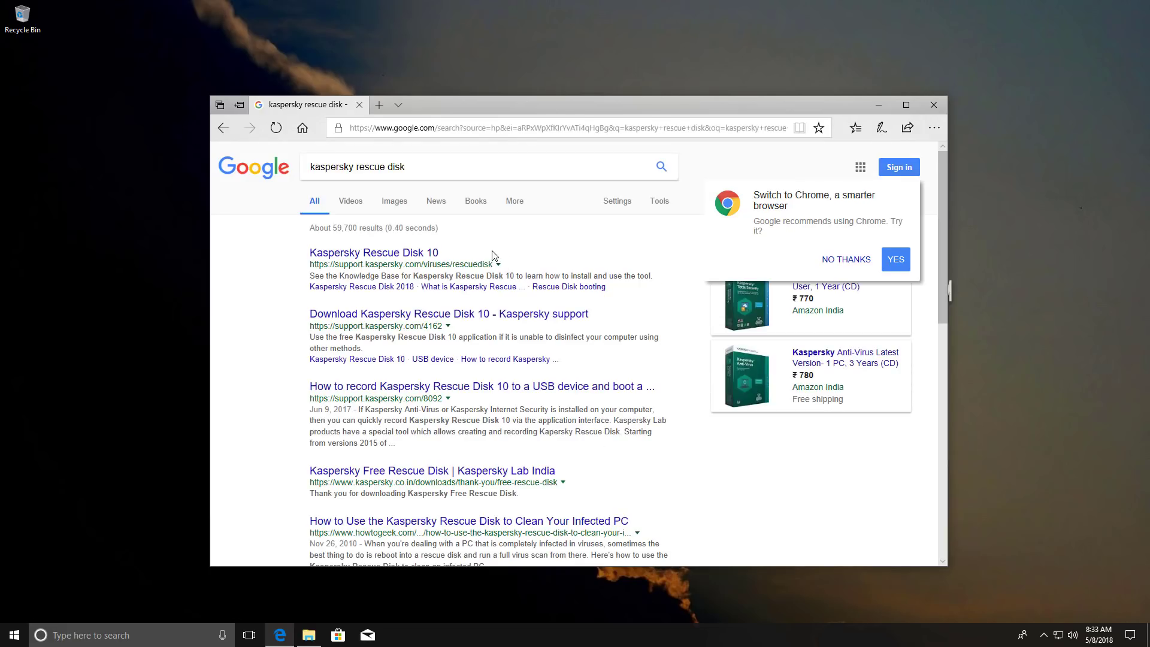
{"action": "left_click", "coordinate": [426, 251]}
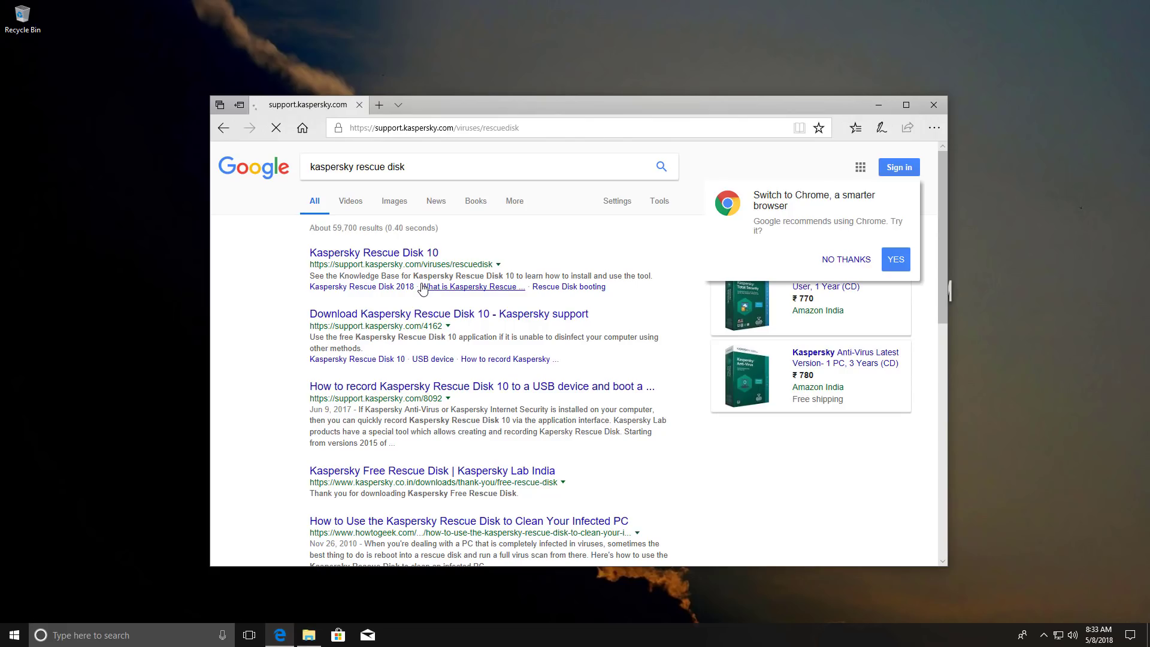
- Search 'rufus' in a new tab, look over the official Rufus site, then close the tab
{"action": "left_click", "coordinate": [378, 105]}
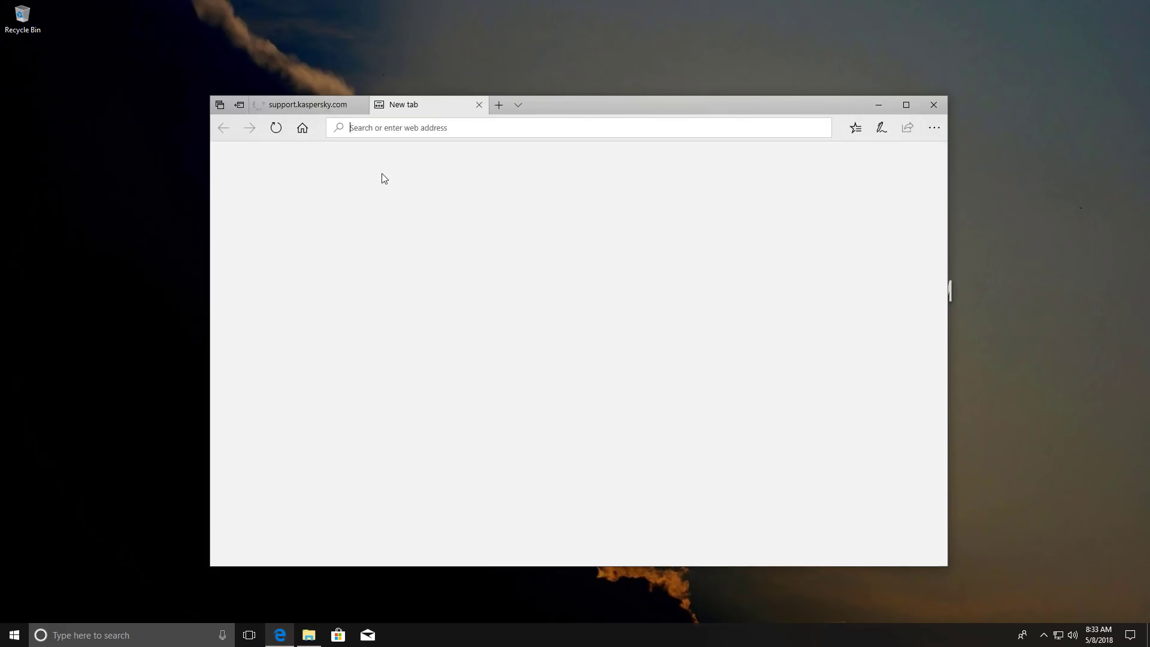
{"action": "type", "text": "rufus"}
{"action": "key", "text": "Return"}
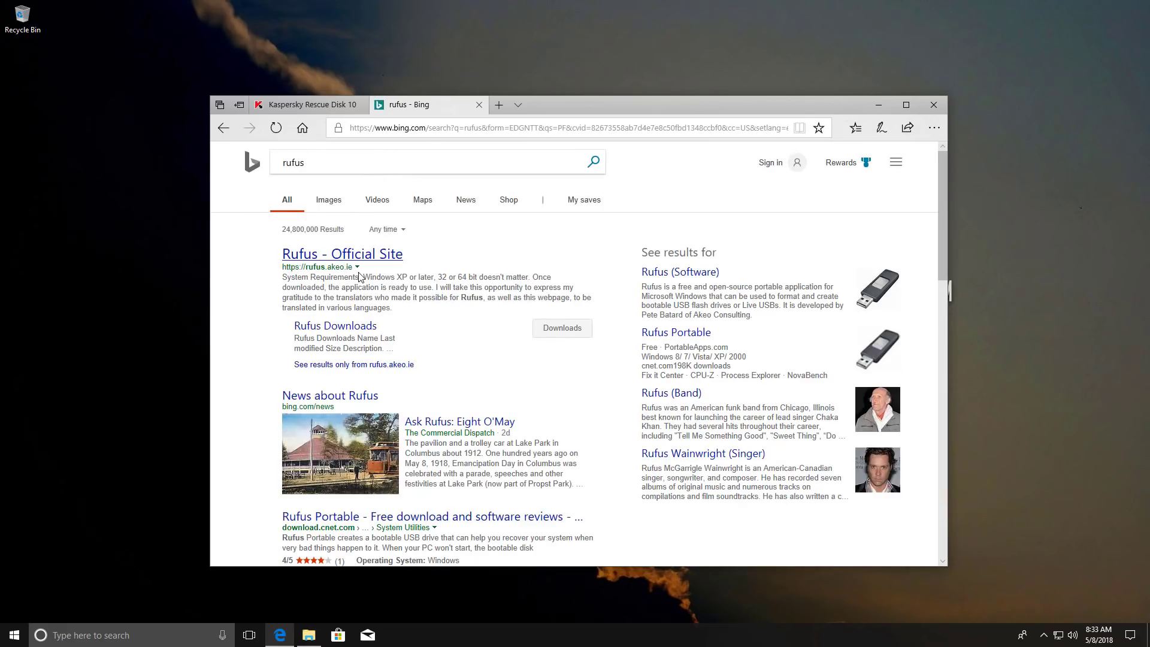
{"action": "left_click", "coordinate": [360, 257]}
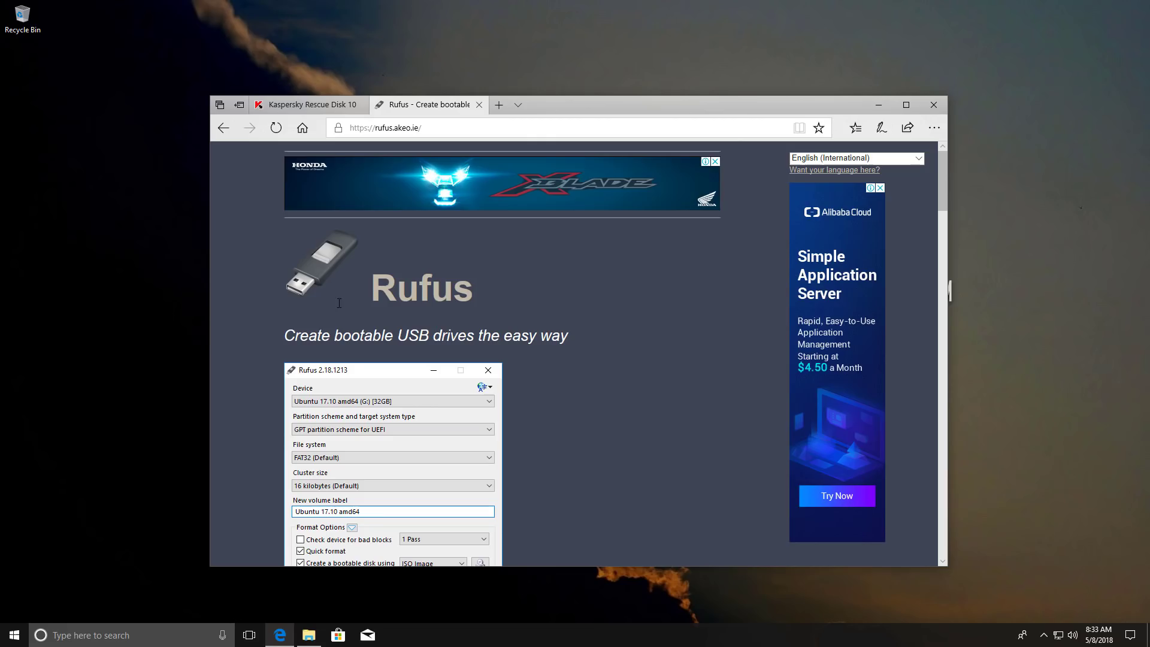
{"action": "scroll", "coordinate": [298, 430], "scroll_direction": "down", "scroll_amount": 3}
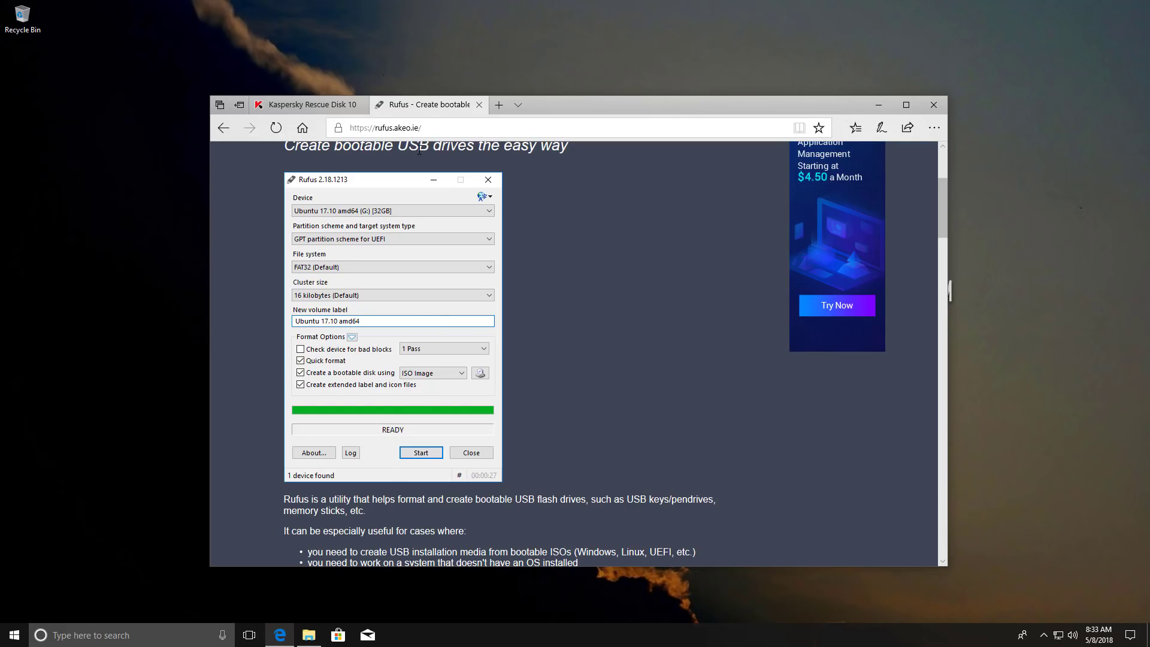
{"action": "middle_click", "coordinate": [421, 107]}
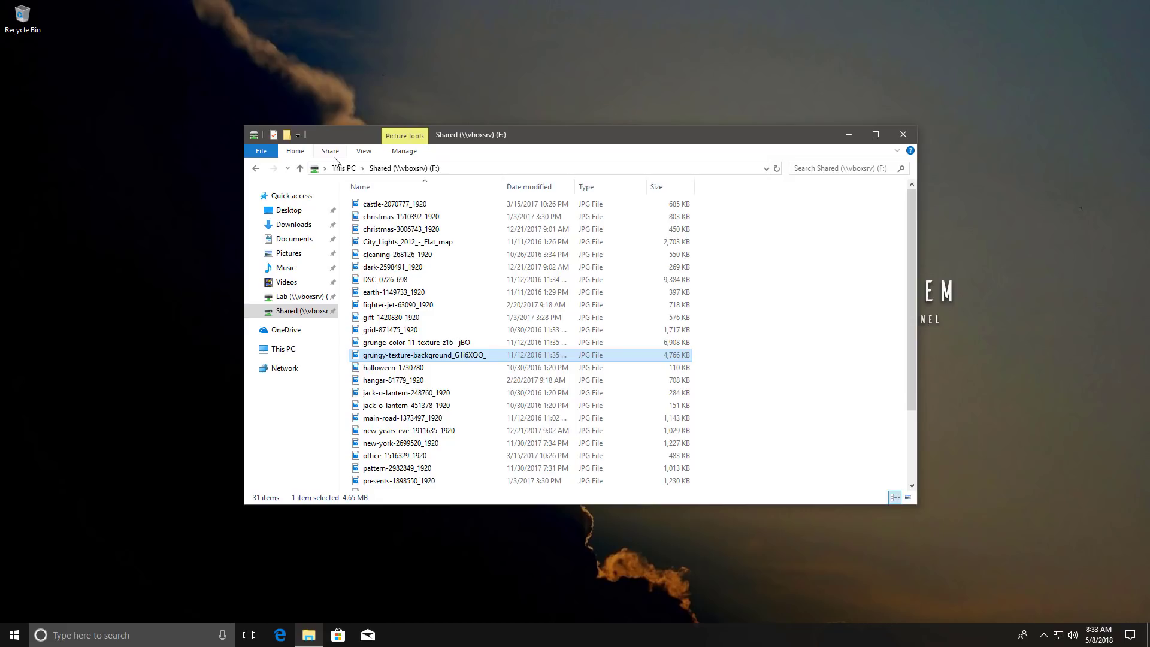
- Return to Lab (E:) and review the Startup apps in Task Manager before closing it
{"action": "left_click", "coordinate": [303, 297]}
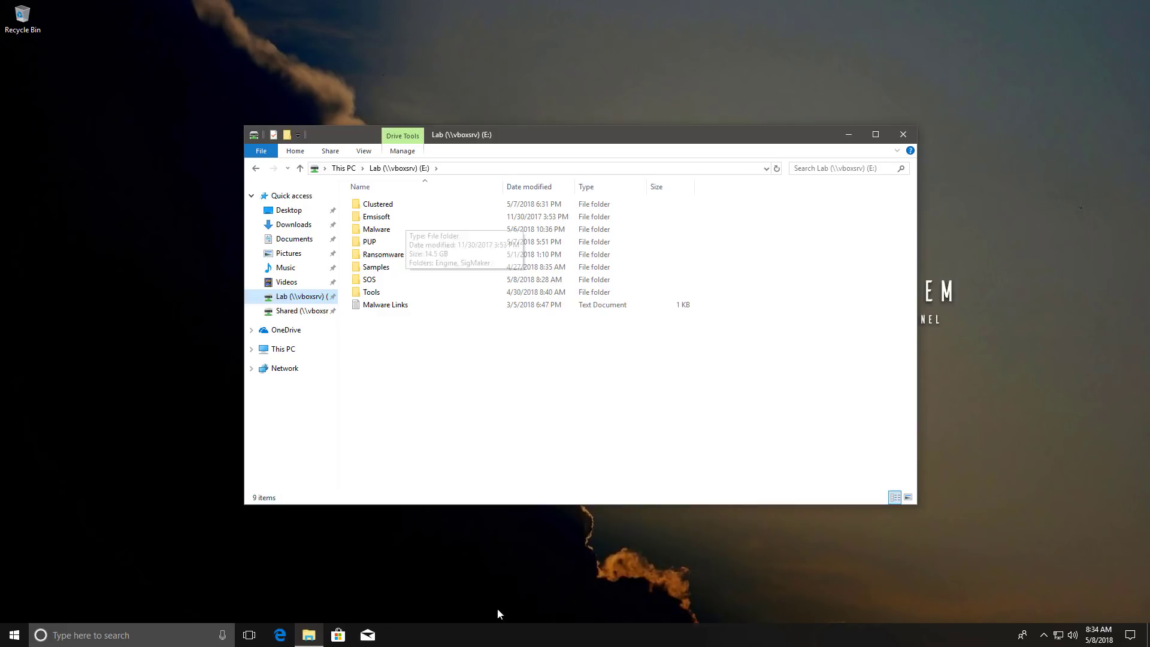
{"action": "right_click", "coordinate": [499, 634]}
{"action": "left_click", "coordinate": [527, 580]}
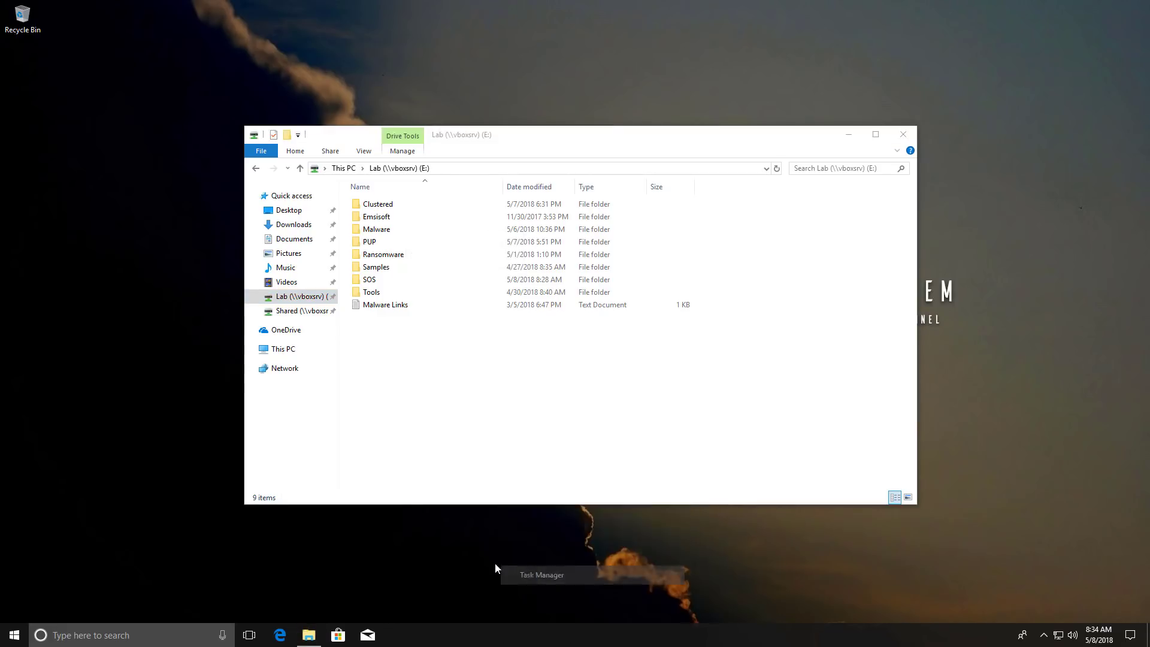
{"action": "left_click", "coordinate": [465, 145]}
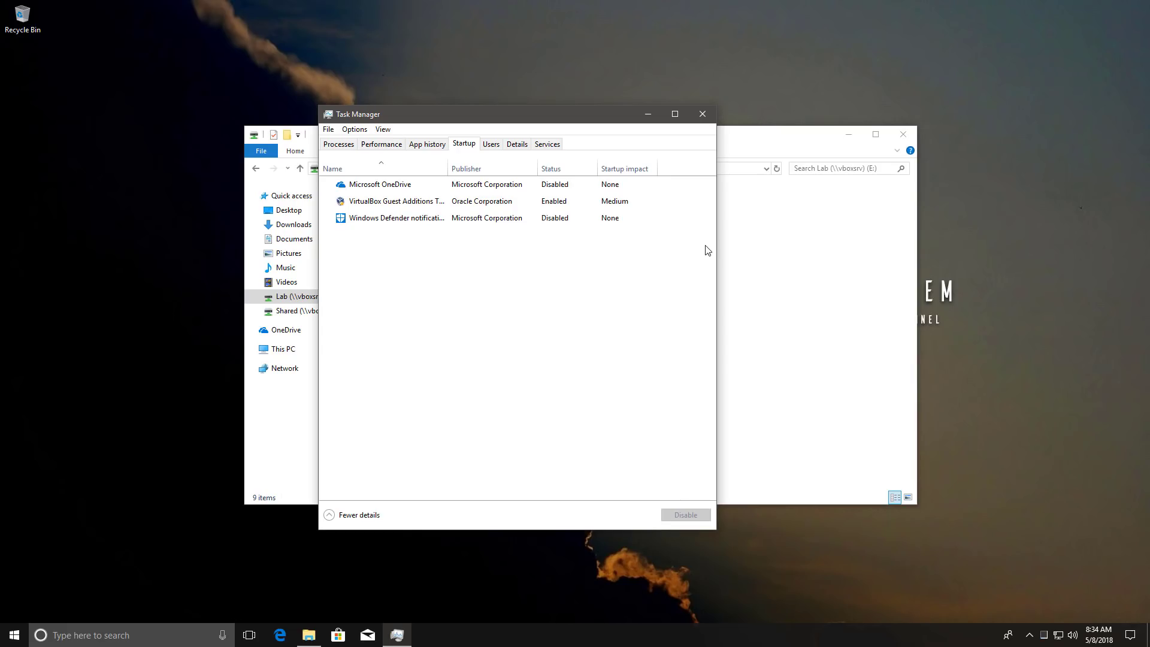
{"action": "left_click", "coordinate": [704, 117]}
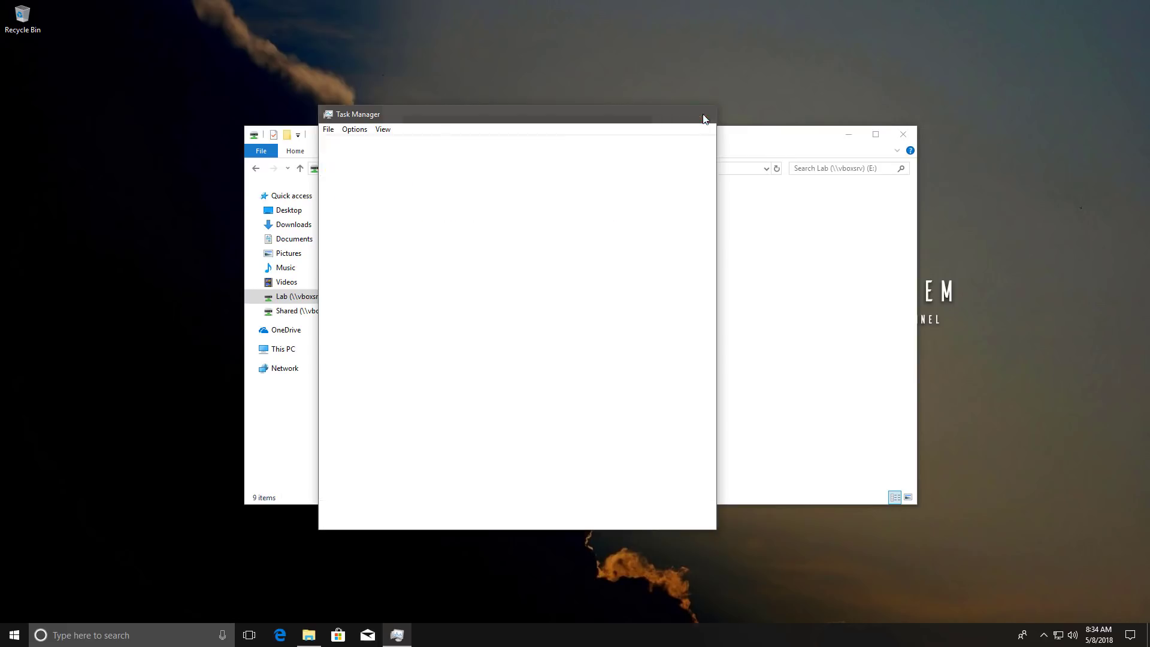
{"action": "left_click", "coordinate": [23, 634]}
{"action": "type", "text": "mscon"}
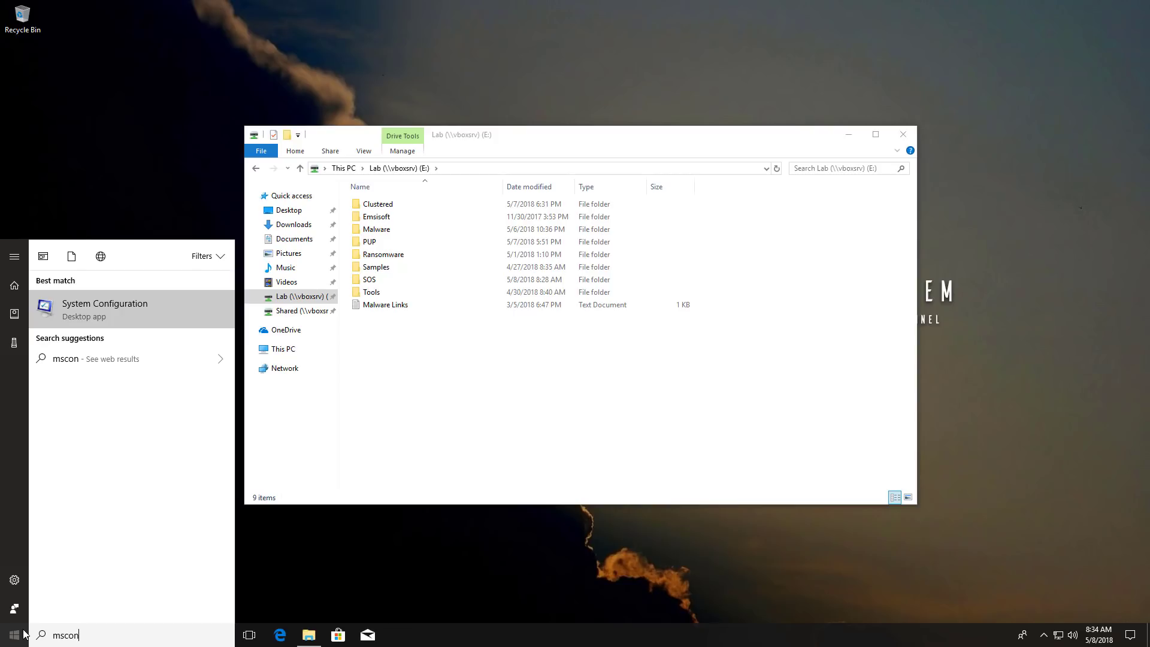
{"action": "key", "text": "Return"}
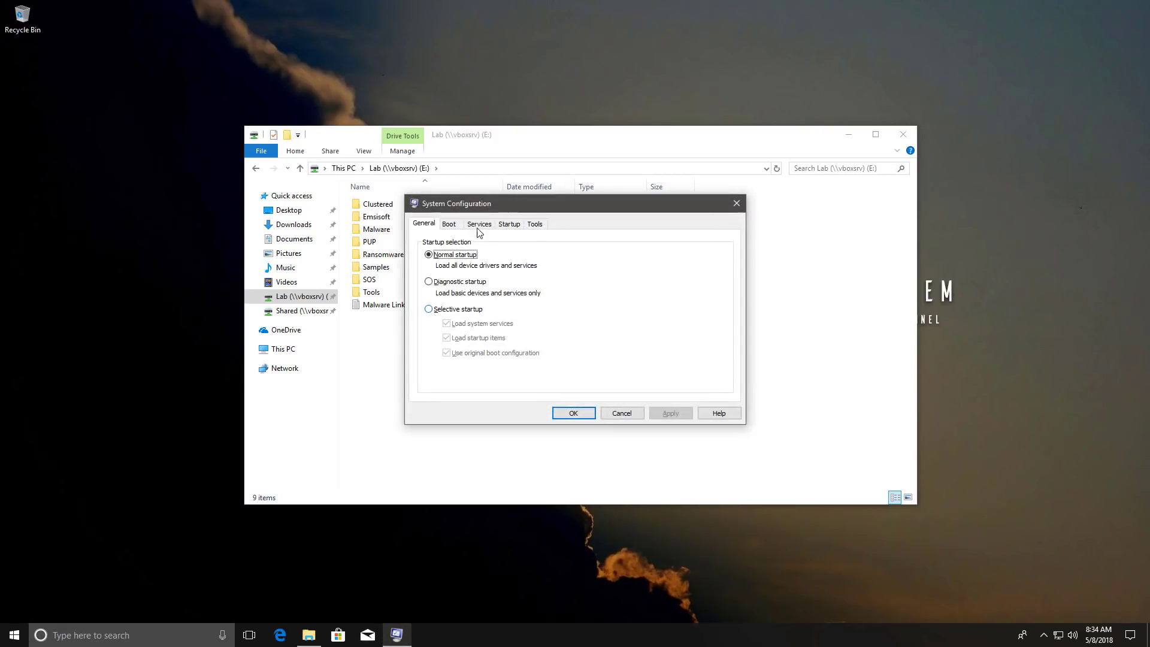
{"action": "left_click", "coordinate": [506, 224]}
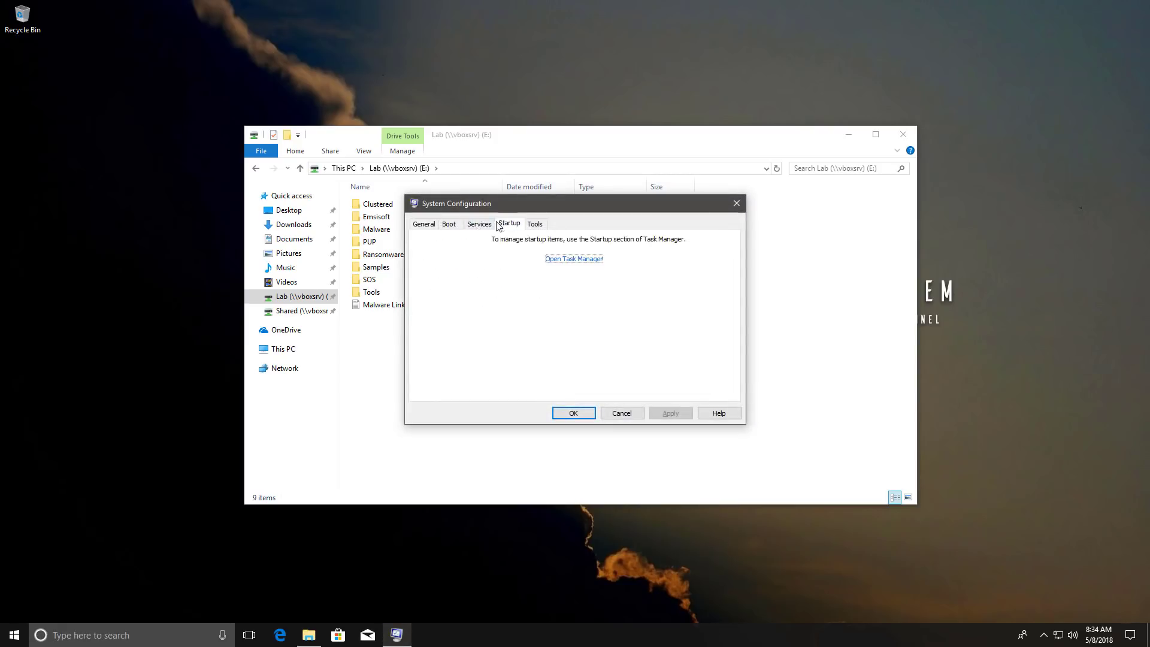
{"action": "left_click", "coordinate": [488, 224]}
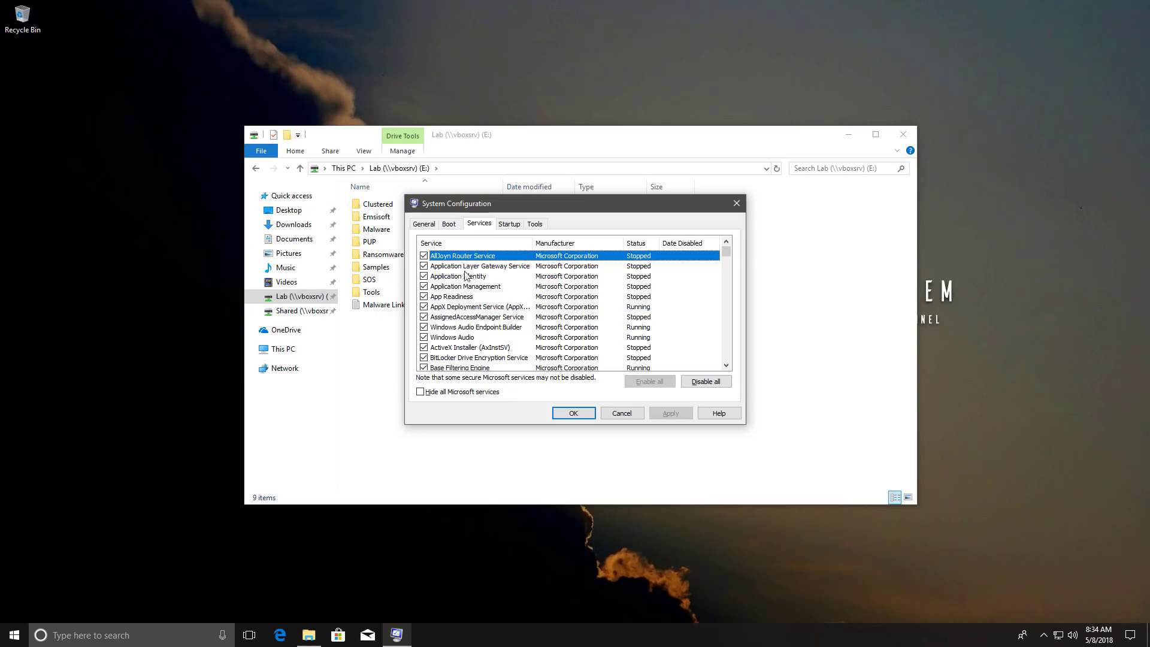
{"action": "left_click", "coordinate": [421, 393]}
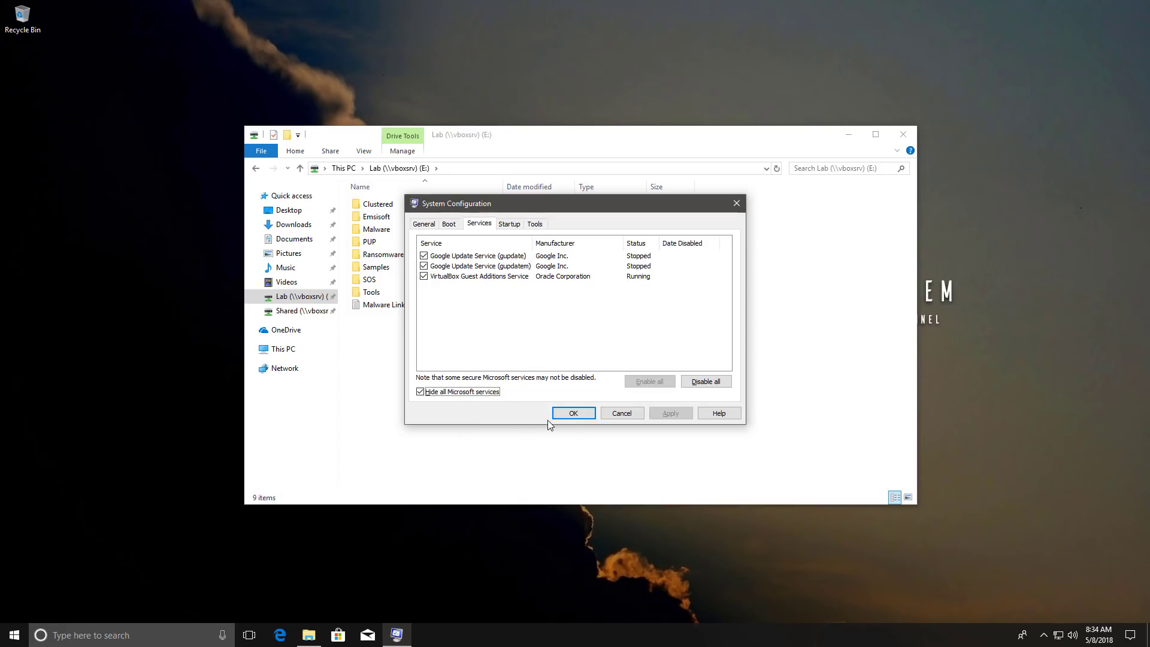
{"action": "left_click", "coordinate": [608, 417]}
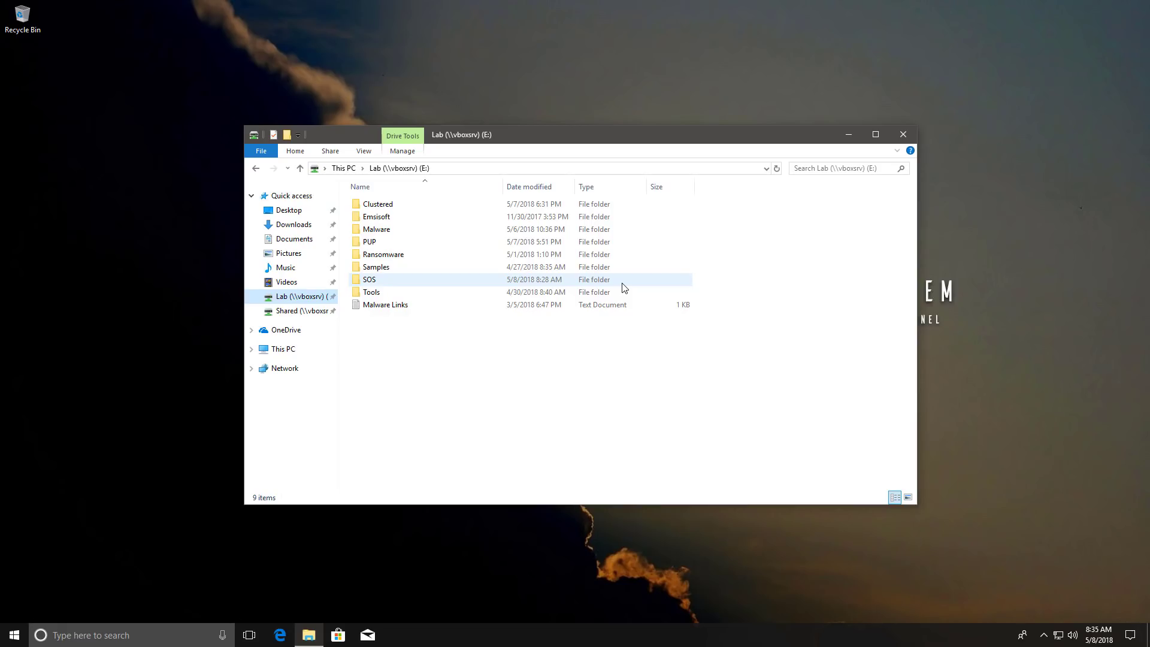
- Copy the SOS folder to the desktop, open it there and launch KVRT
{"action": "left_click_drag", "start_coordinate": [622, 284], "coordinate": [28, 89]}
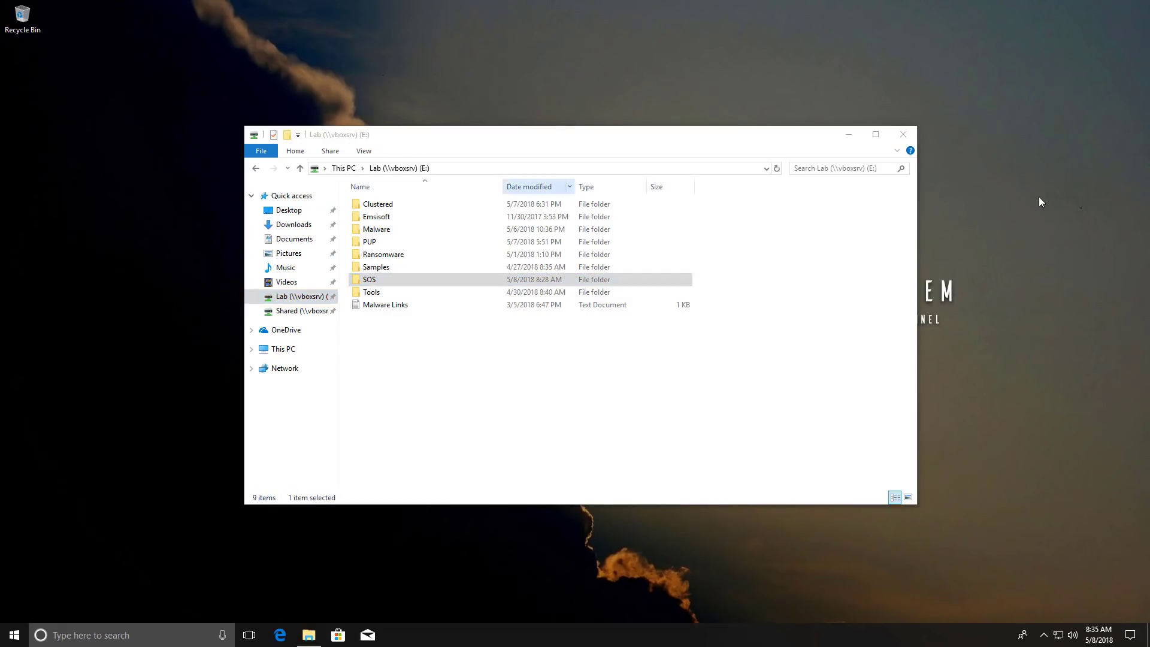
{"action": "left_click", "coordinate": [902, 135]}
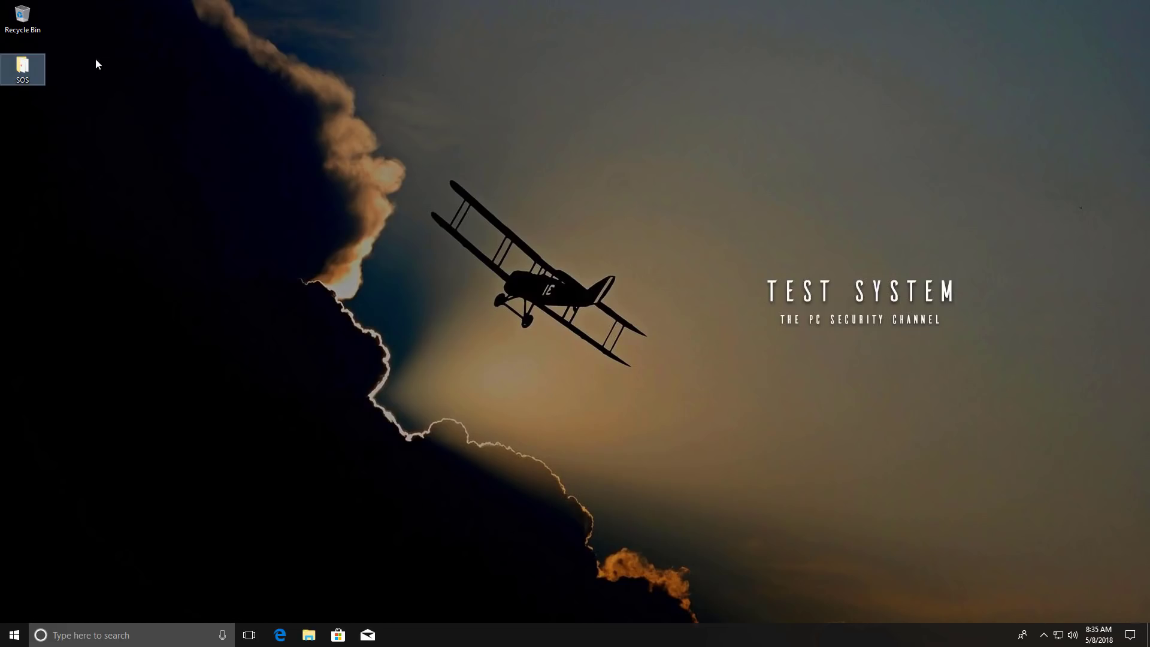
{"action": "double_click", "coordinate": [24, 67]}
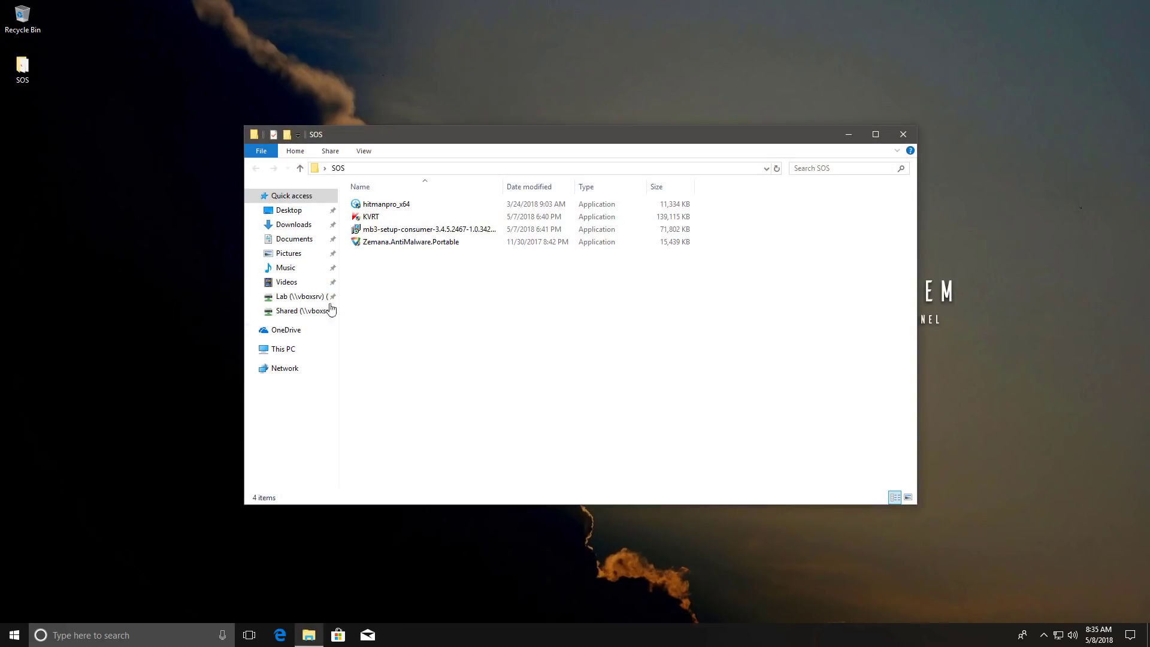
{"action": "double_click", "coordinate": [397, 216]}
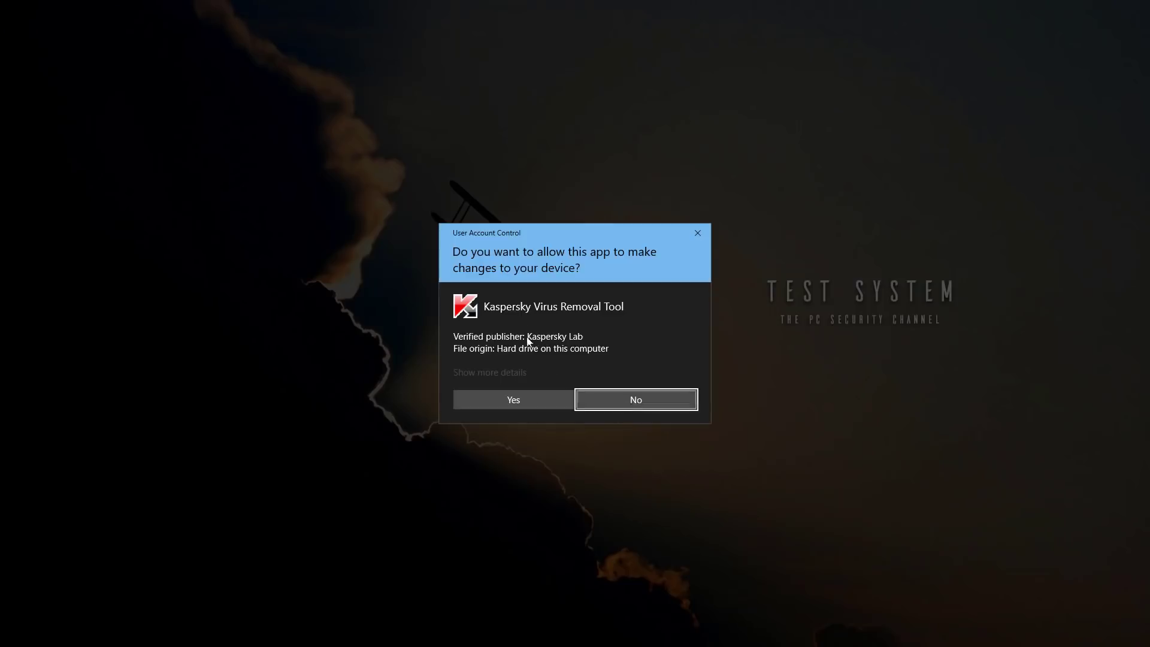
- Allow KVRT to make changes and accept the Kaspersky licence agreement
{"action": "left_click", "coordinate": [492, 406]}
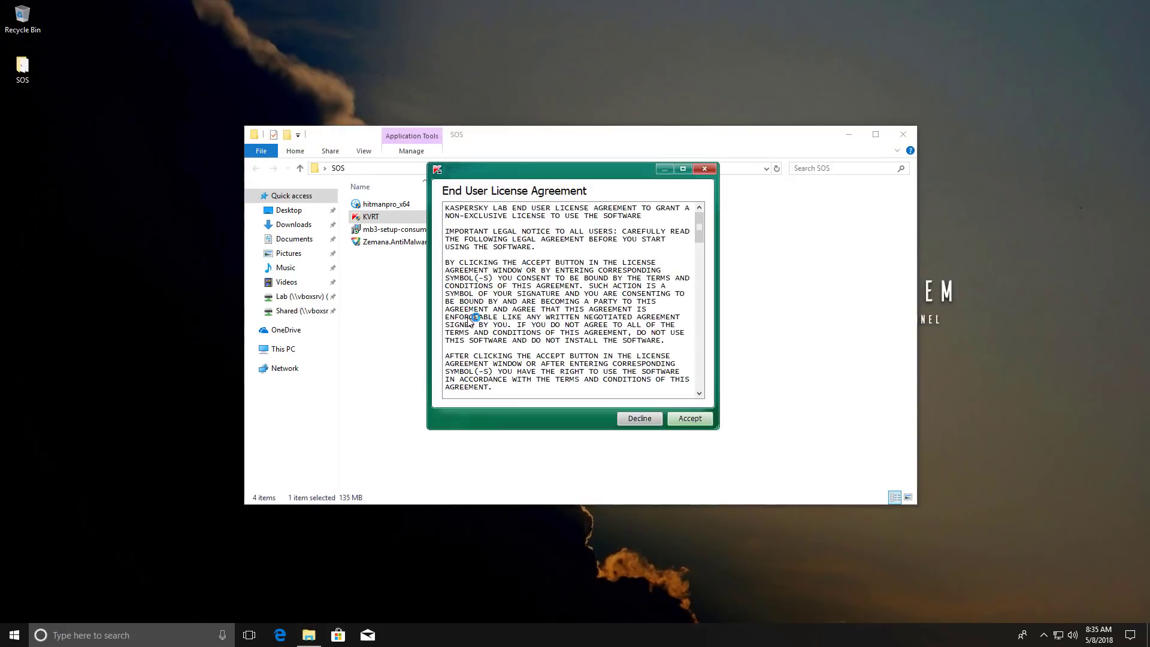
{"action": "left_click", "coordinate": [696, 421]}
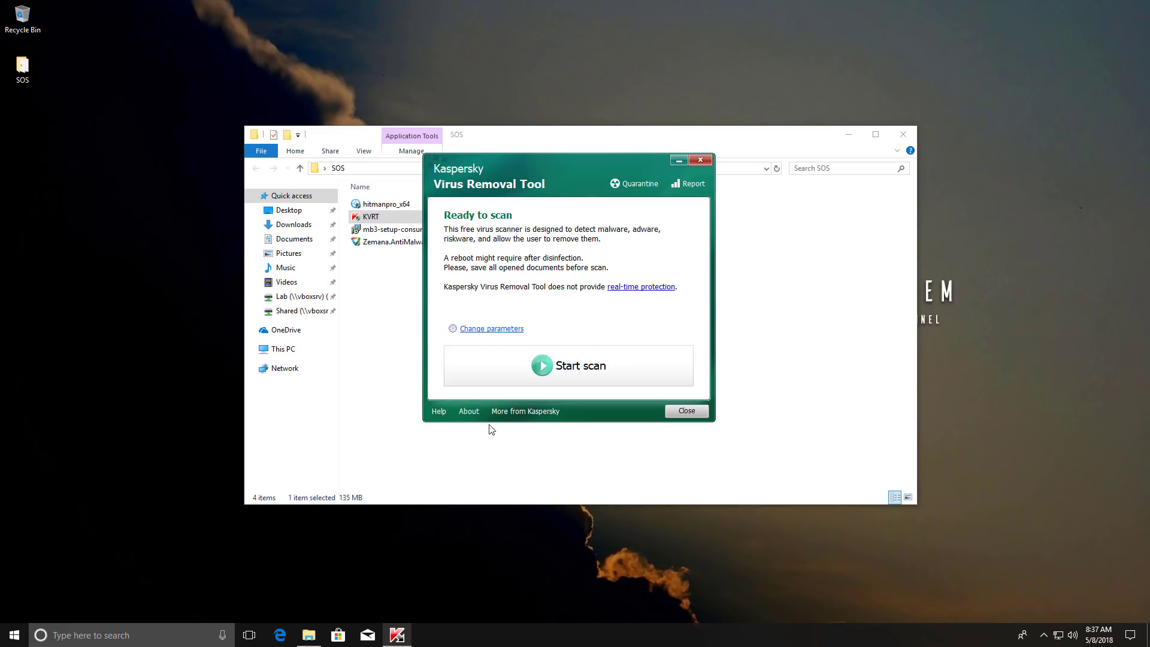
- Start a KVRT scan with the system drive excluded, then stop it with no threats found
{"action": "left_click", "coordinate": [486, 329]}
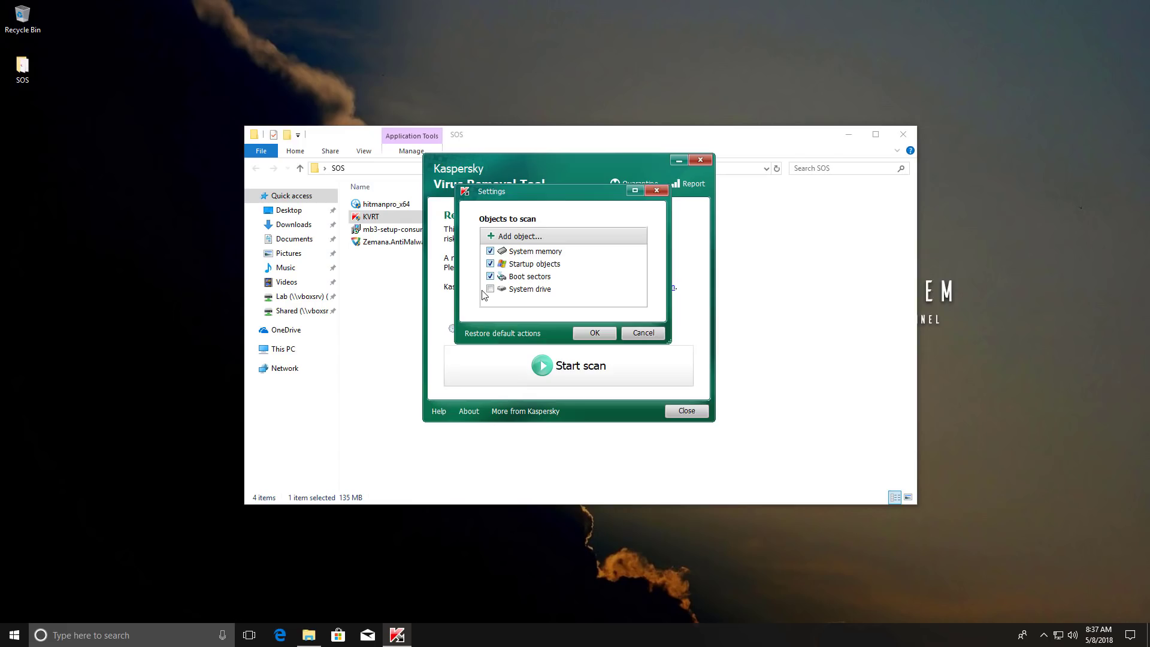
{"action": "left_click", "coordinate": [595, 334]}
{"action": "left_click", "coordinate": [473, 375]}
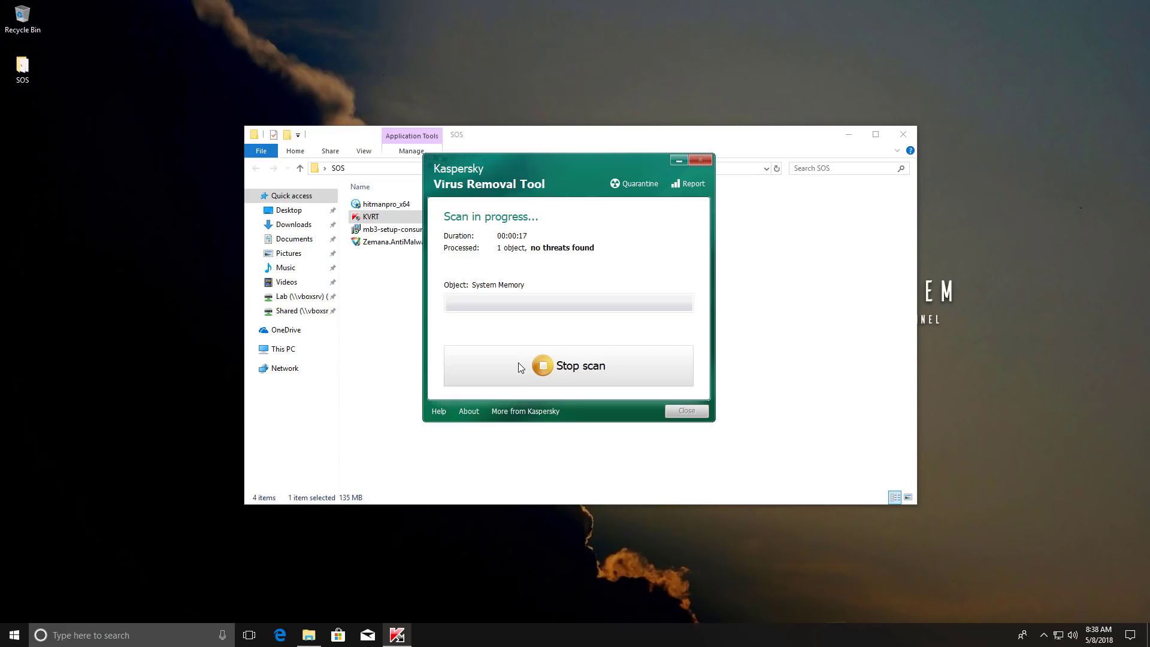
{"action": "left_click", "coordinate": [519, 362]}
- Install Malwarebytes from mb3-setup, view its scan-type choices, then return to the SOS folder
{"action": "left_click", "coordinate": [379, 350]}
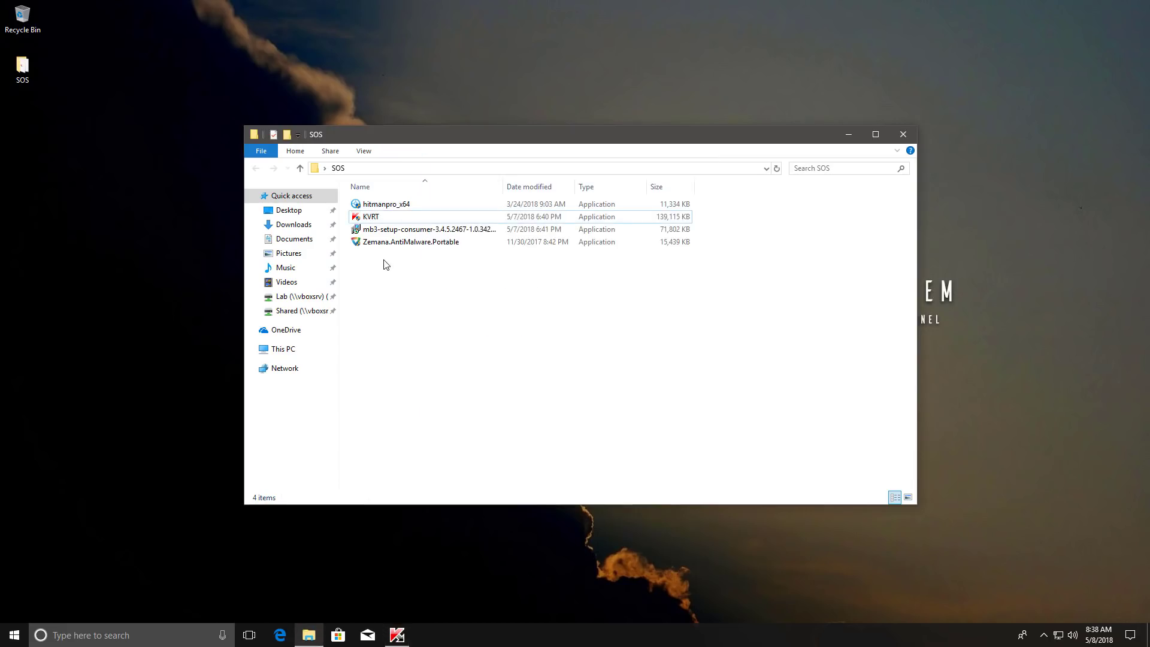
{"action": "double_click", "coordinate": [397, 230]}
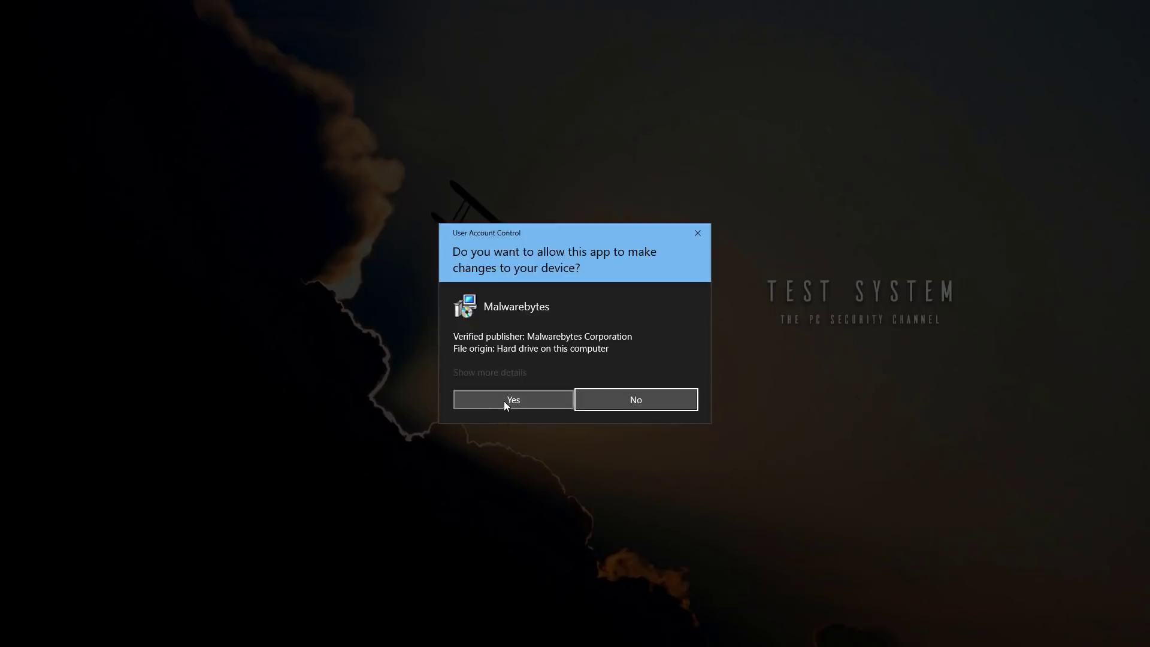
{"action": "left_click", "coordinate": [505, 401]}
{"action": "left_click", "coordinate": [588, 342]}
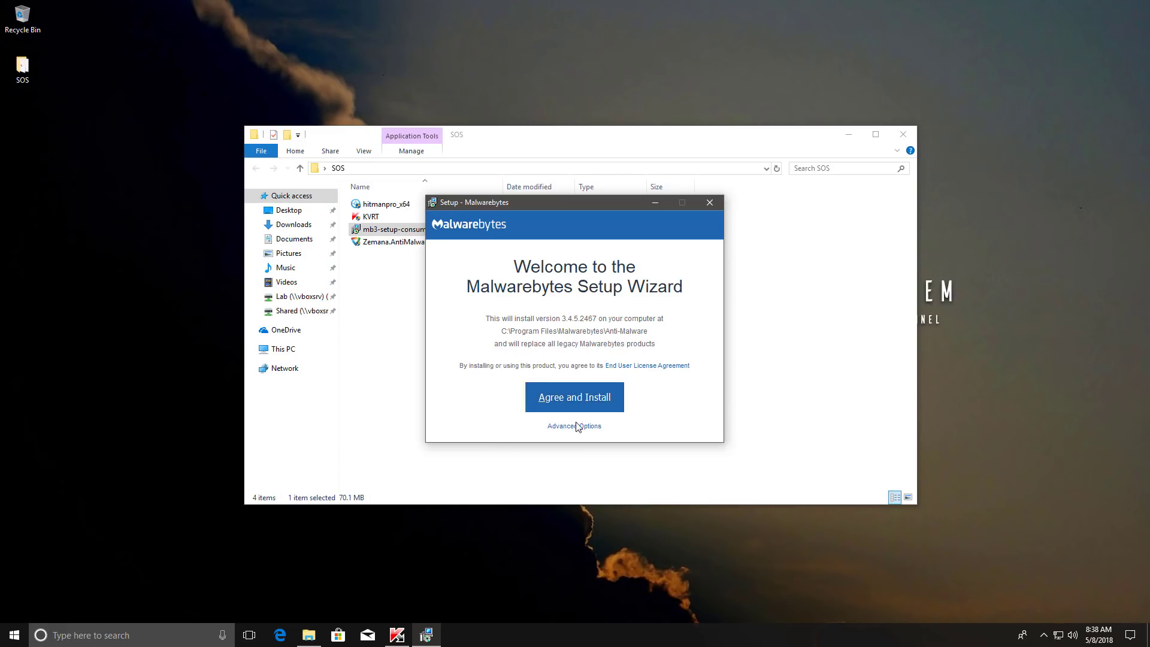
{"action": "left_click", "coordinate": [576, 426]}
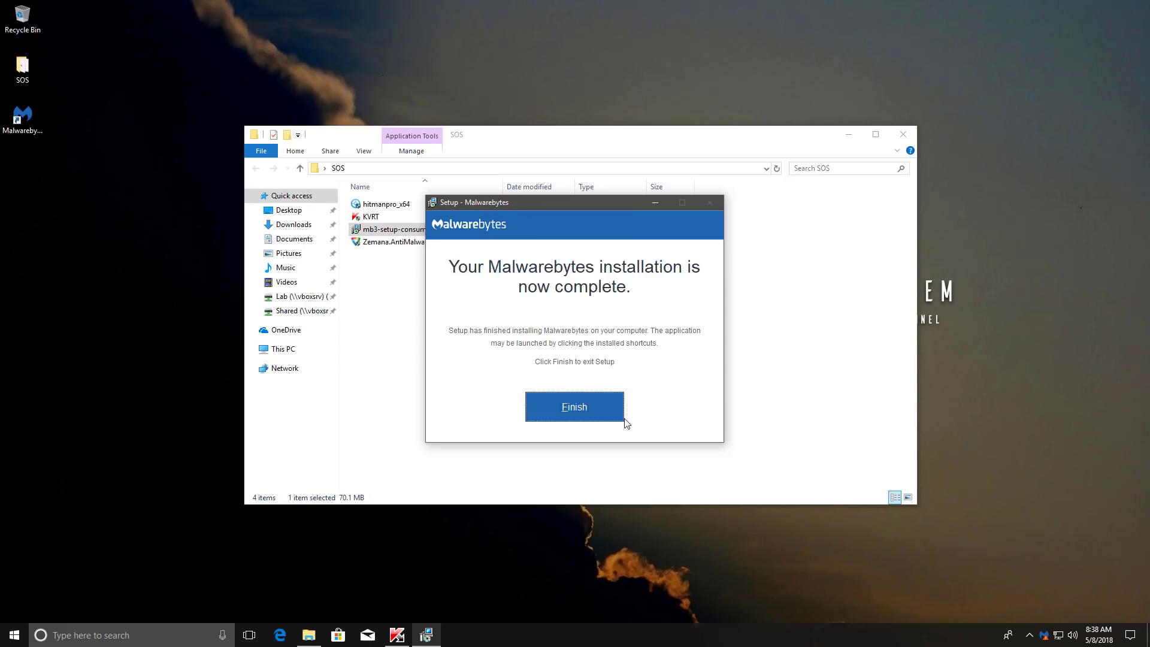
{"action": "left_click", "coordinate": [596, 410]}
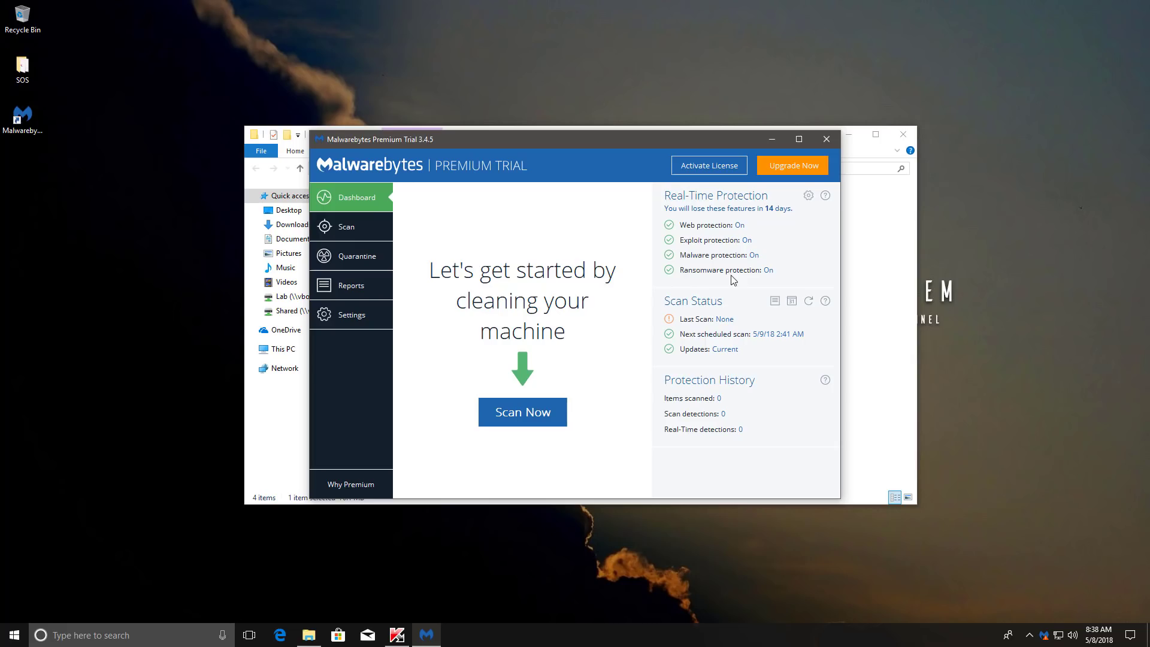
{"action": "left_click", "coordinate": [338, 229]}
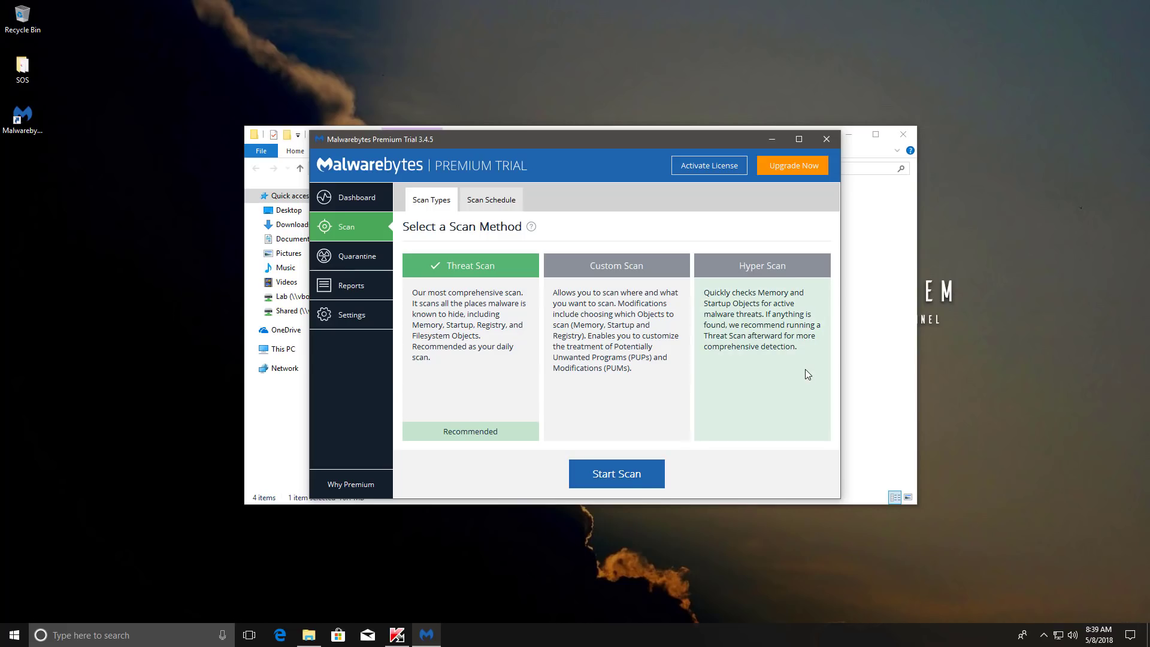
{"action": "left_click", "coordinate": [921, 361]}
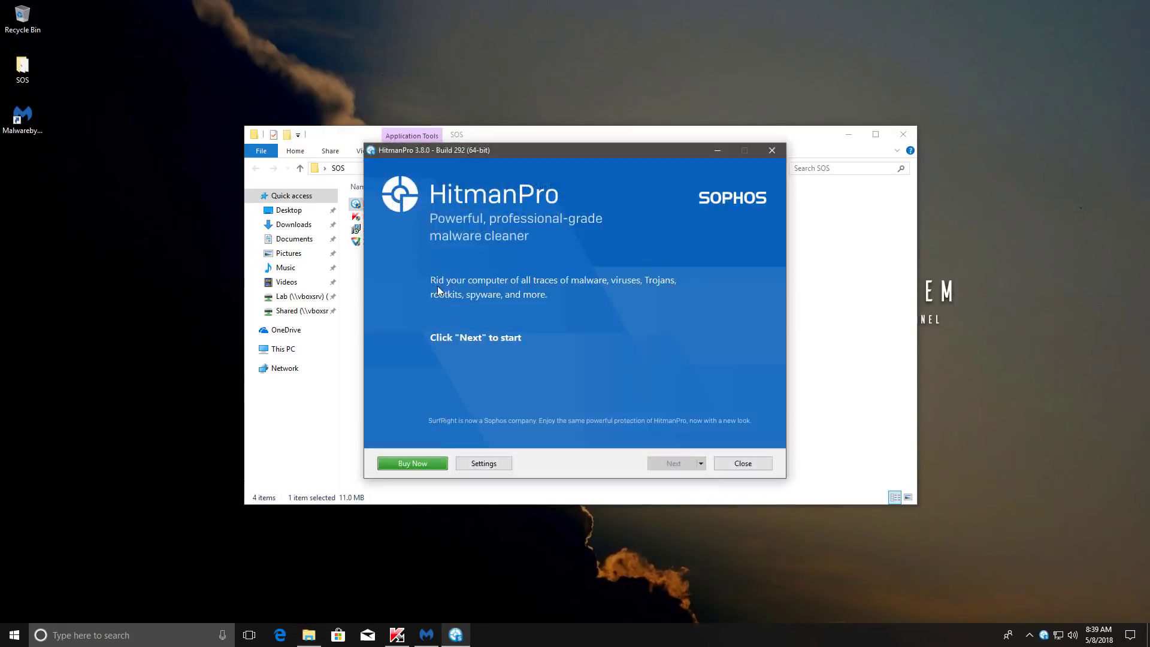
- Run Zemana.AntiMalware.Portable with admin approval, placing it left of HitmanPro on the right
{"action": "double_click", "coordinate": [358, 243]}
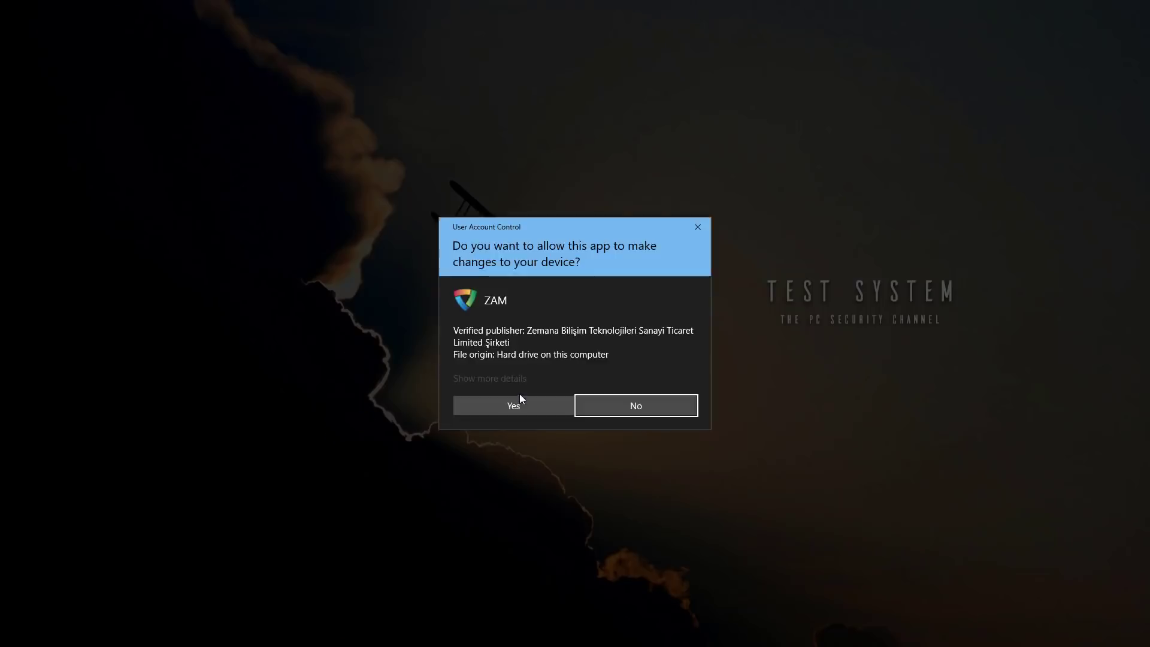
{"action": "left_click", "coordinate": [512, 407]}
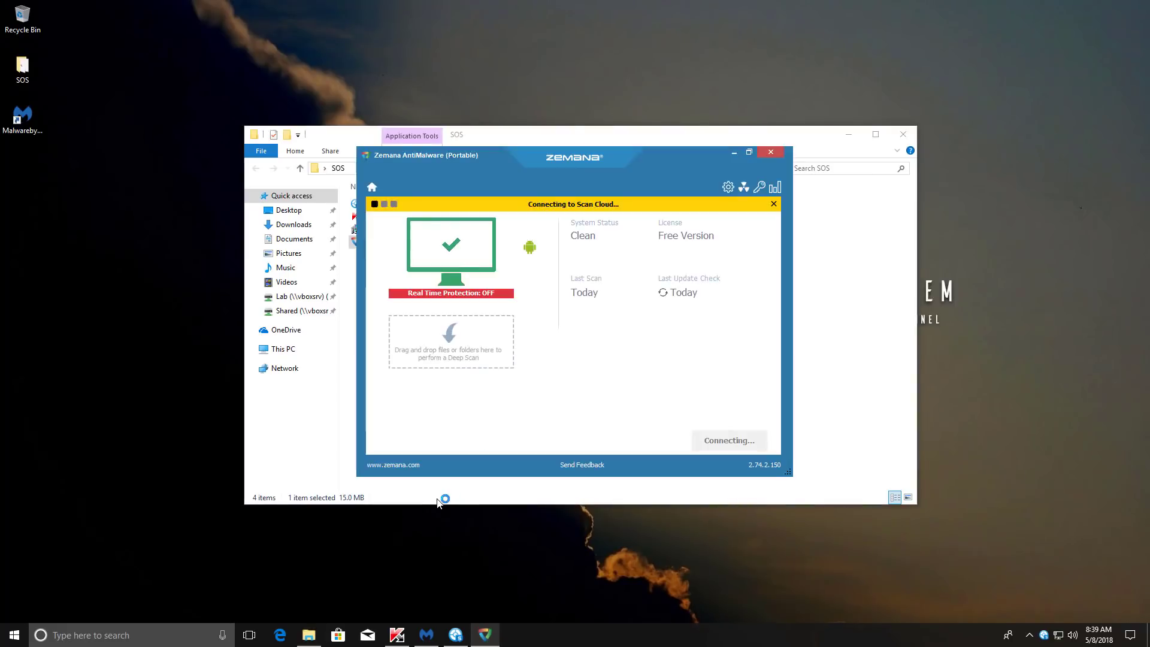
{"action": "left_click", "coordinate": [456, 635]}
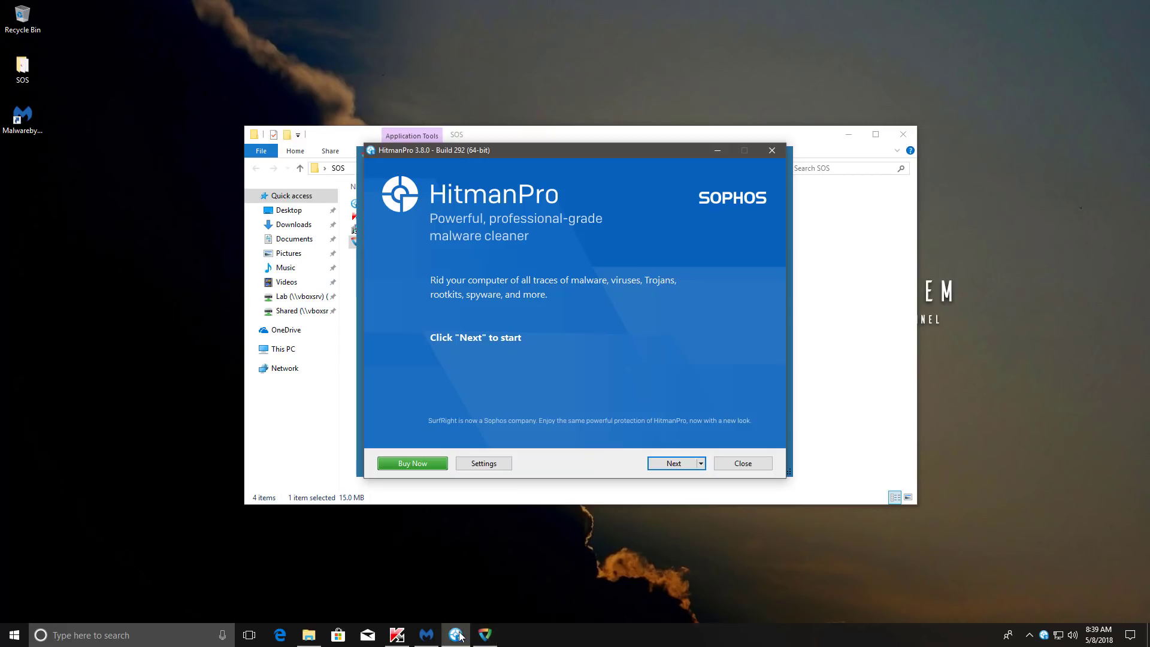
{"action": "left_click_drag", "start_coordinate": [535, 150], "coordinate": [822, 131]}
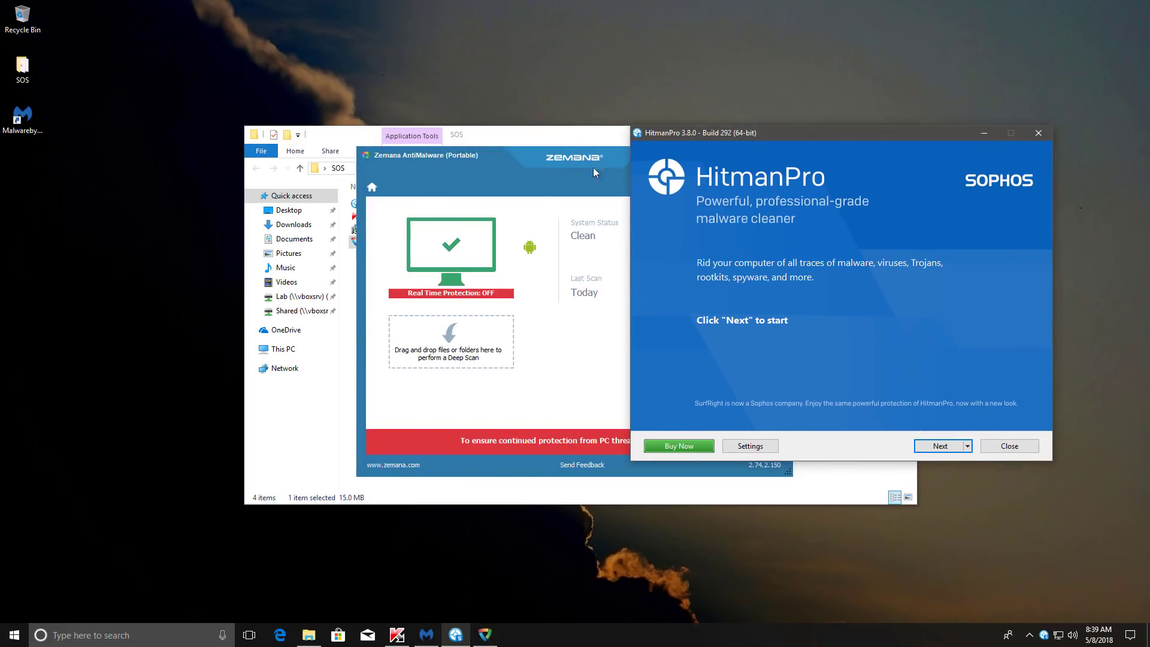
{"action": "left_click", "coordinate": [380, 150]}
{"action": "left_click_drag", "start_coordinate": [380, 149], "coordinate": [341, 142]}
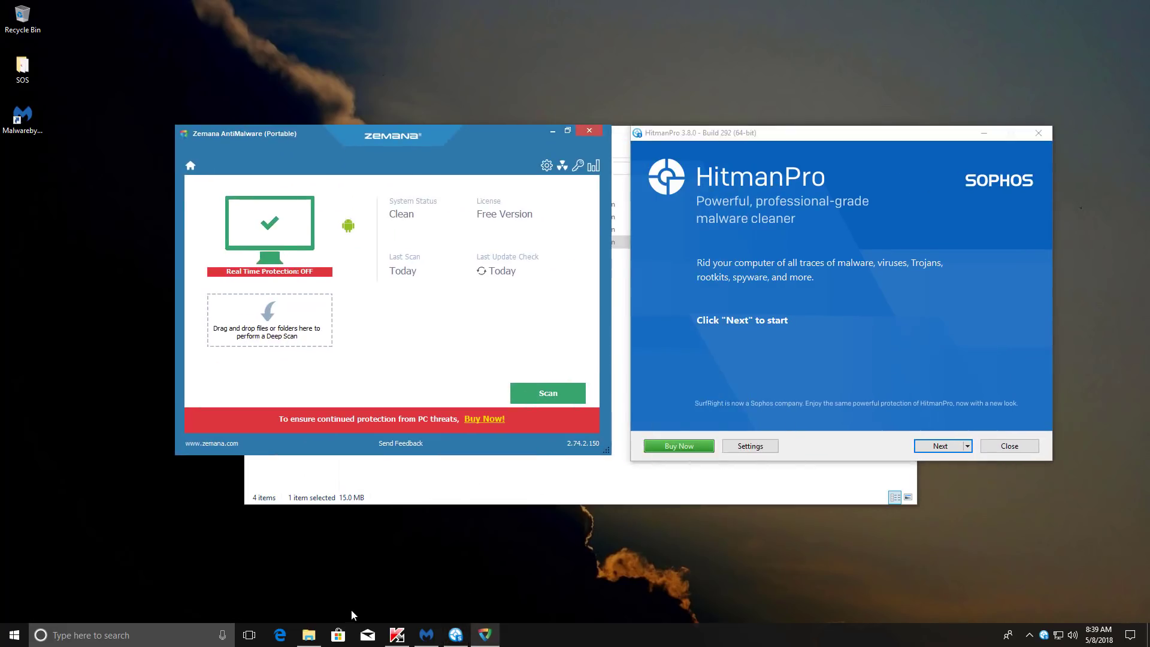